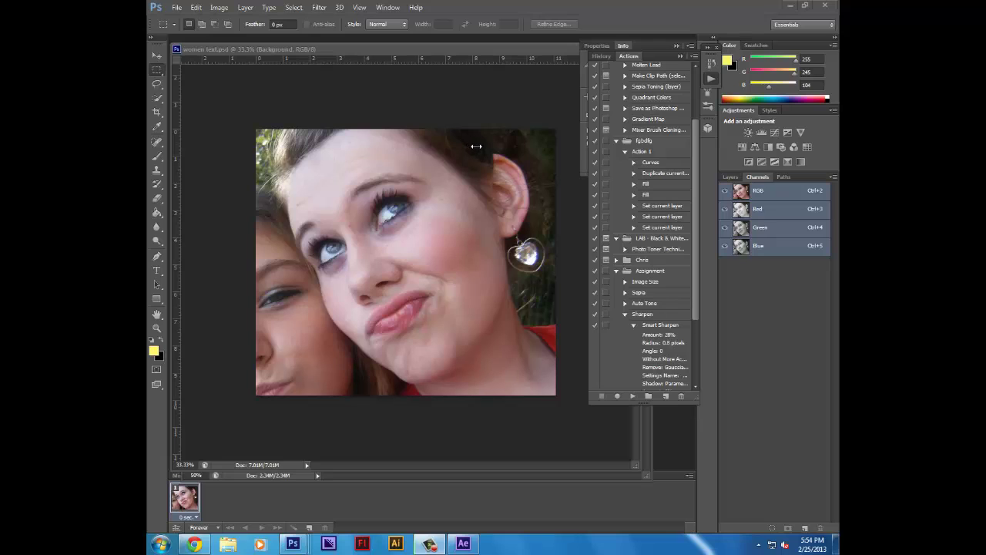
Step: Compare the Red, Green and Blue channels of the portrait individually to judge their contrast and detail
click(766, 215)
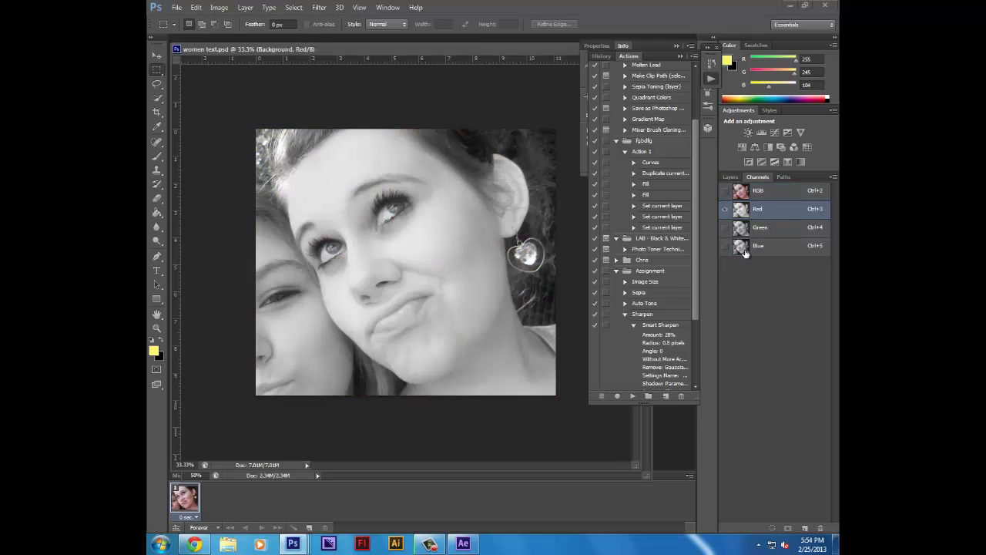
click(764, 232)
click(766, 246)
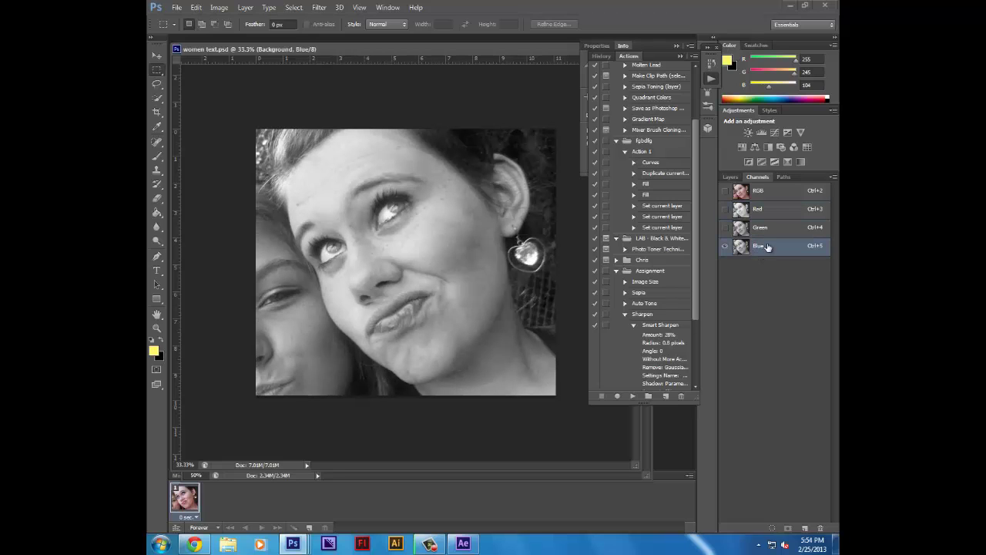
click(775, 212)
click(773, 229)
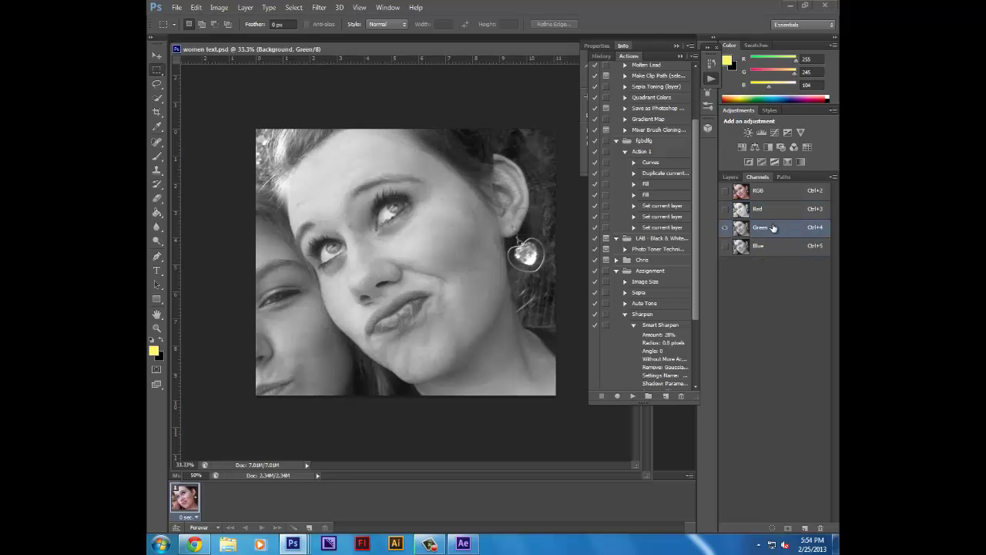
click(771, 251)
click(764, 227)
click(764, 214)
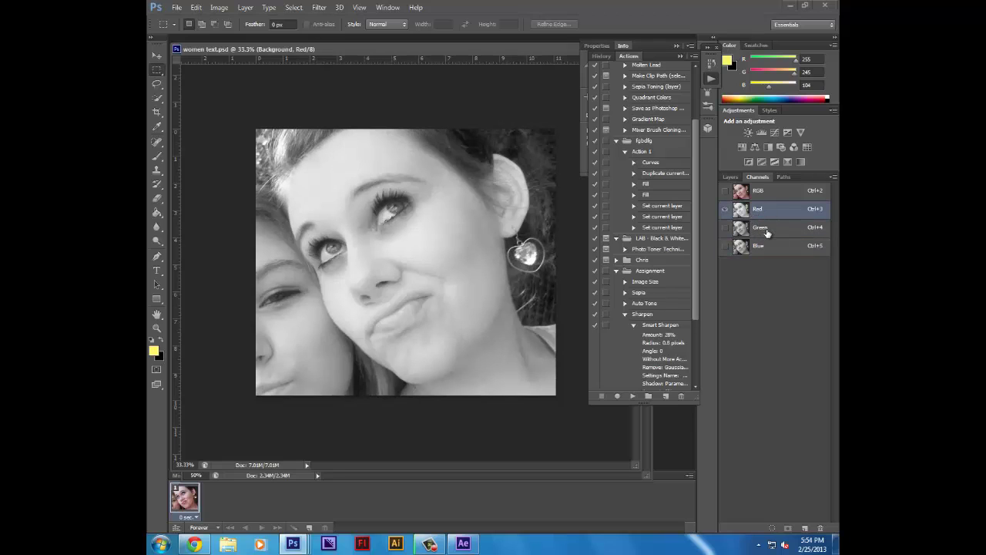
click(766, 230)
click(771, 246)
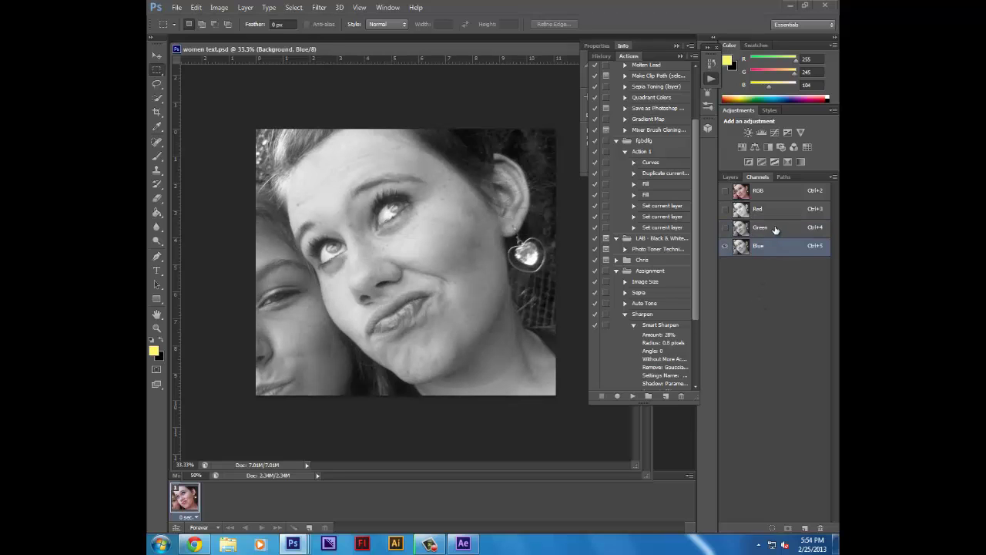
click(773, 229)
Step: Duplicate the Blue channel of the portrait into a new document
click(768, 251)
right_click(761, 247)
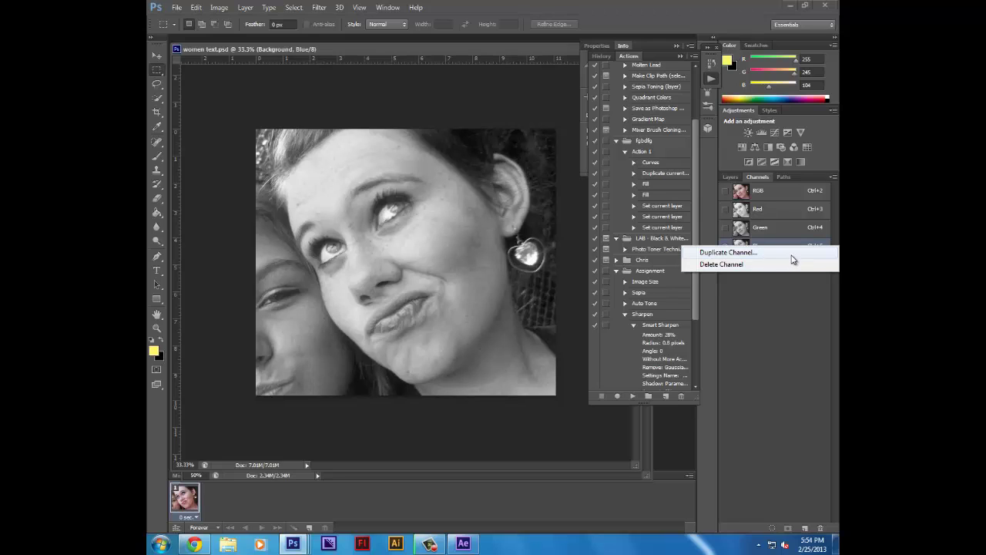
click(792, 254)
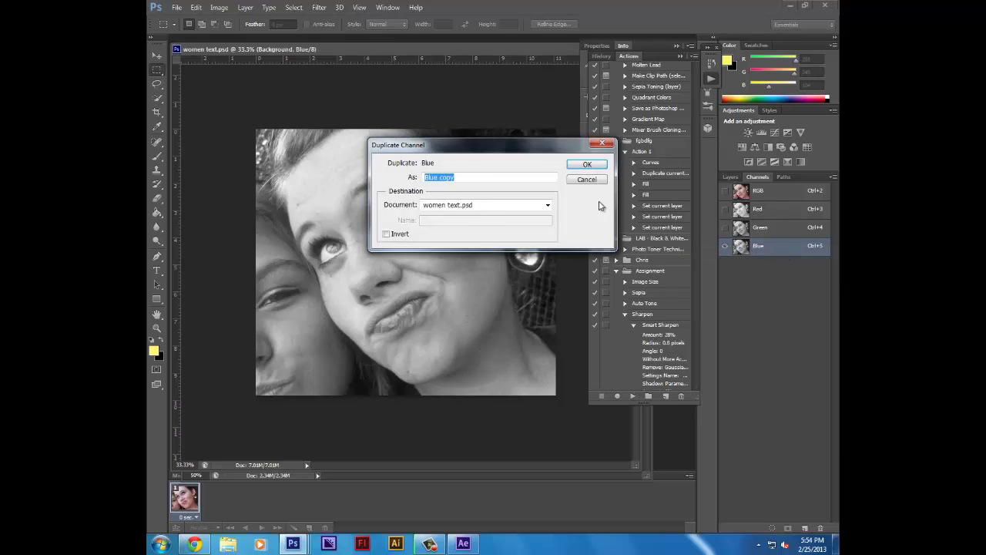
click(548, 204)
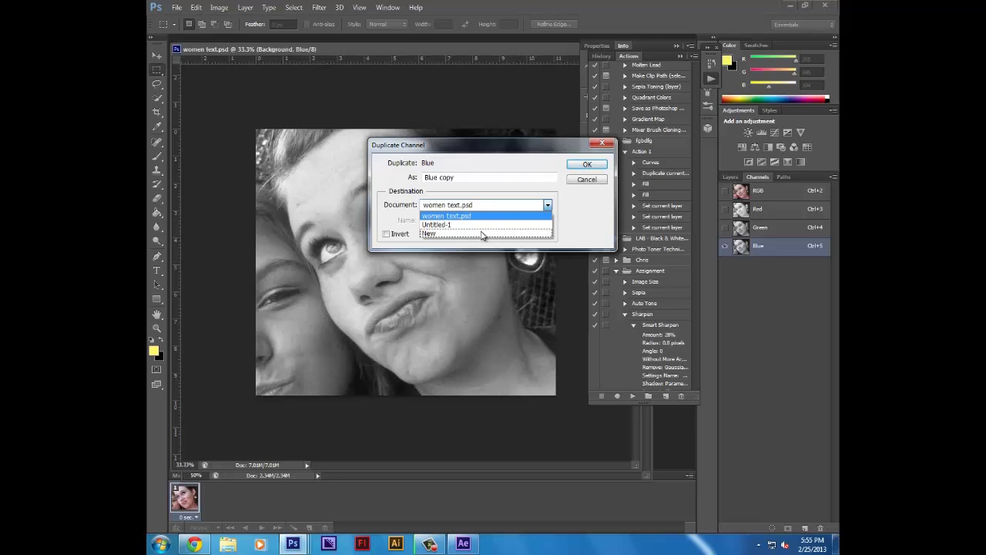
click(482, 233)
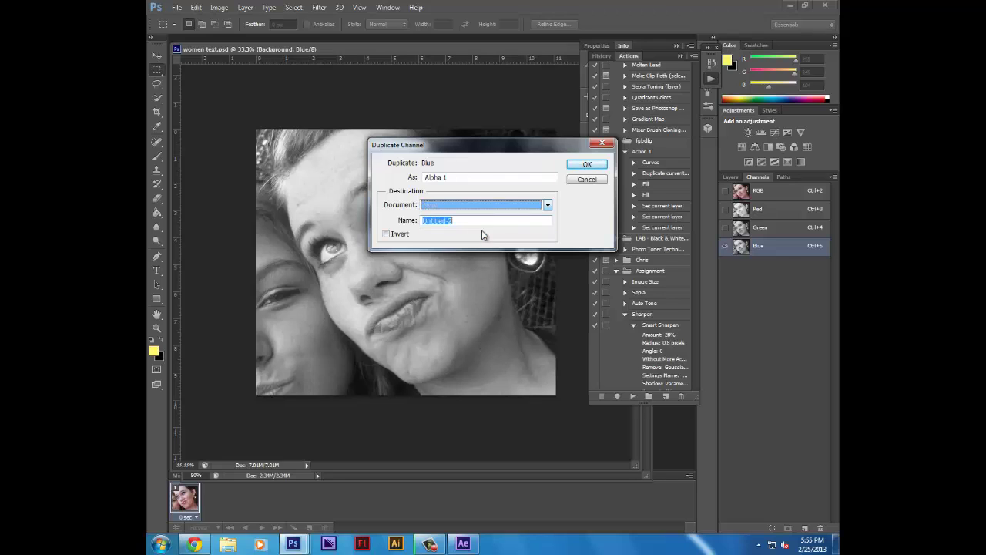
click(587, 165)
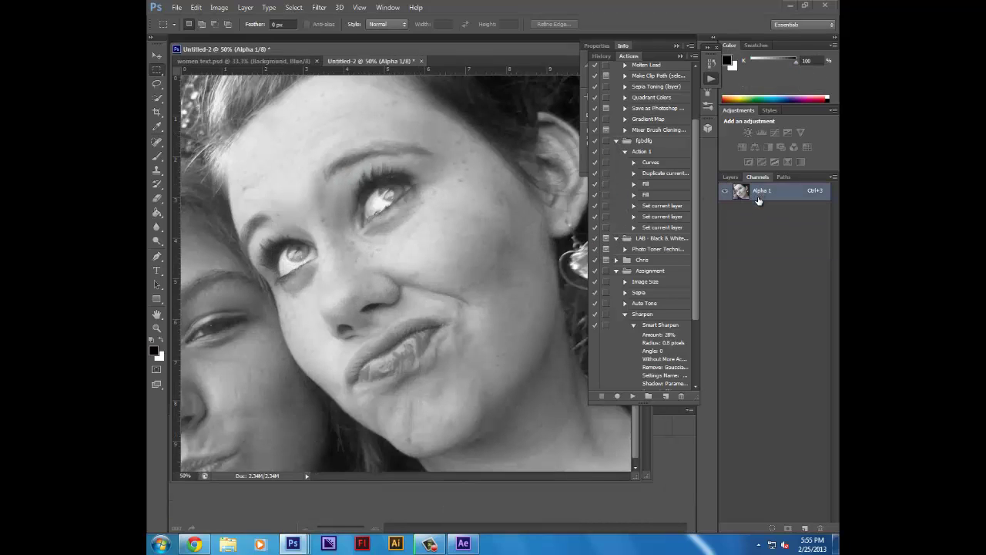
Step: Increase the Alpha 1 channel's contrast in Curves with points at input 12, output 5 and input 65, output 82
key(ctrl+minus)
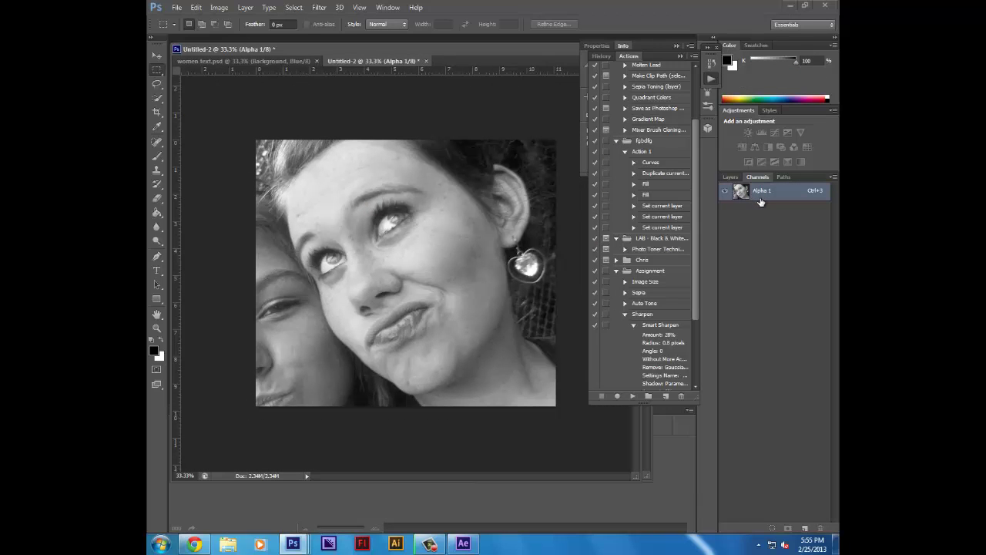
drag(760, 201, 762, 204)
click(198, 7)
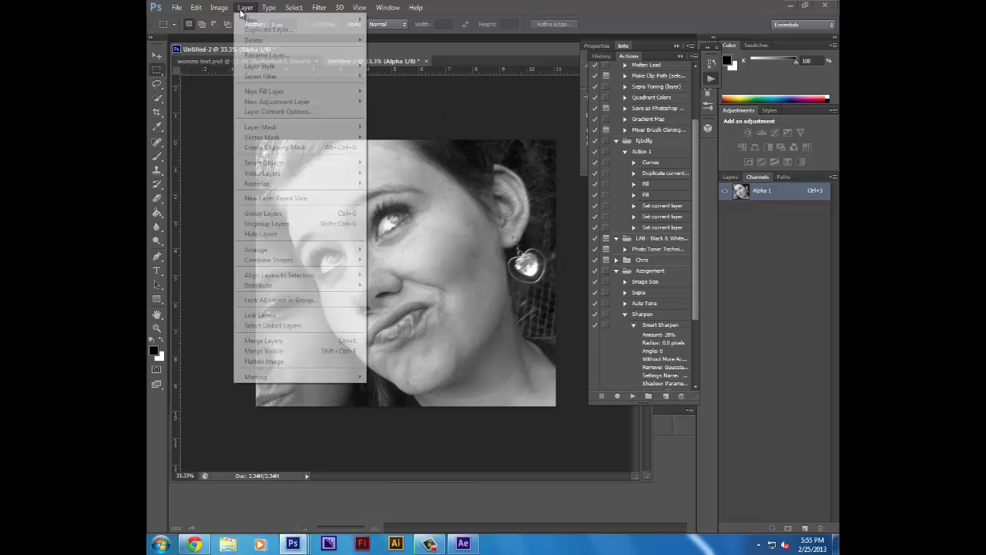
mouse_move(219, 7)
mouse_move(231, 36)
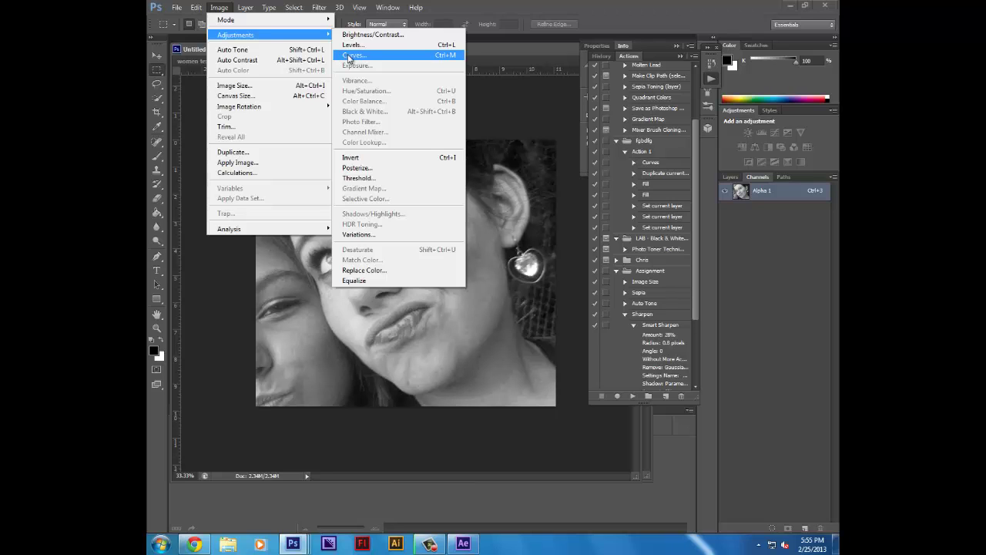
click(351, 58)
drag(658, 231, 653, 244)
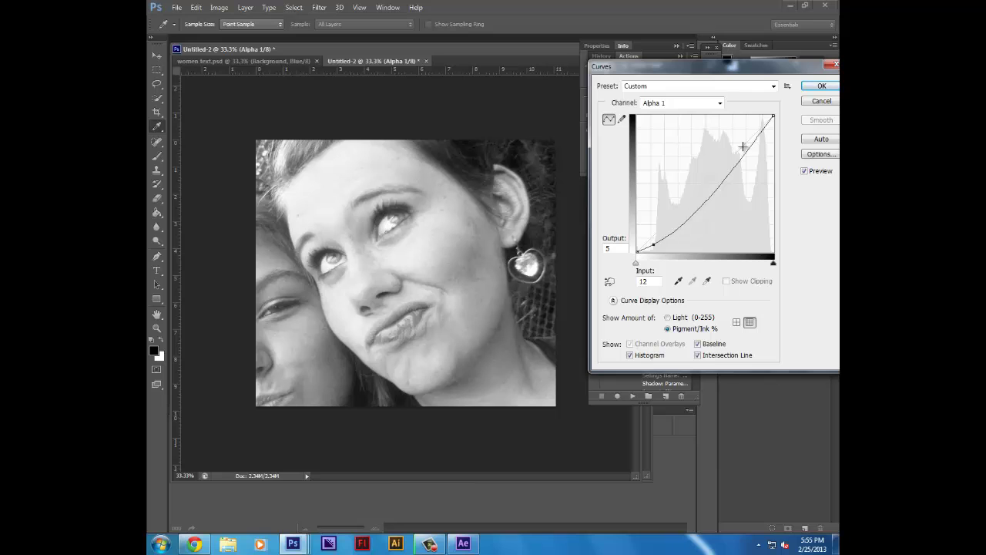
mouse_move(744, 148)
mouse_down()
mouse_move(722, 132)
mouse_move(728, 139)
mouse_up()
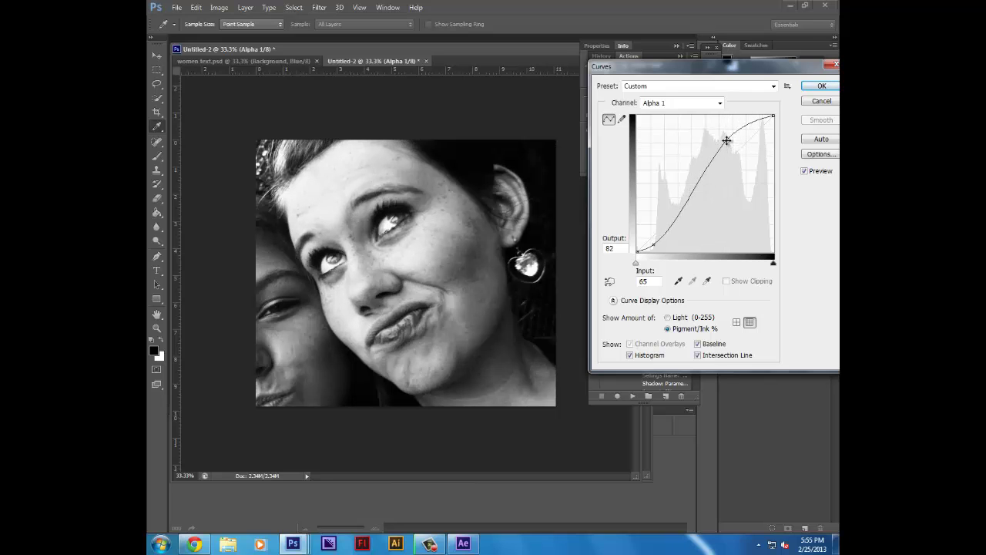
Step: Compare the image with and without the Curves adjustment in preview, and apply the adjustment
click(818, 173)
click(818, 174)
click(819, 176)
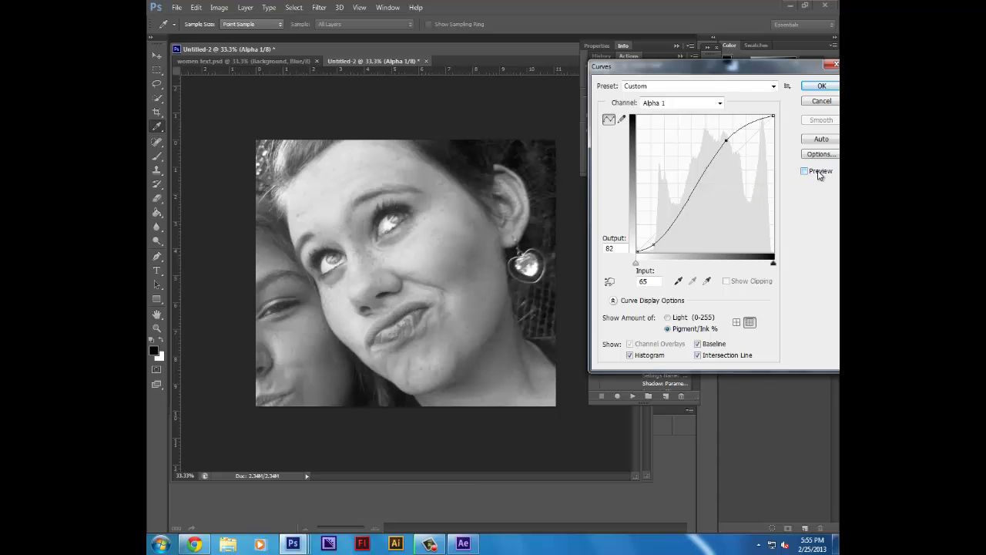
click(819, 175)
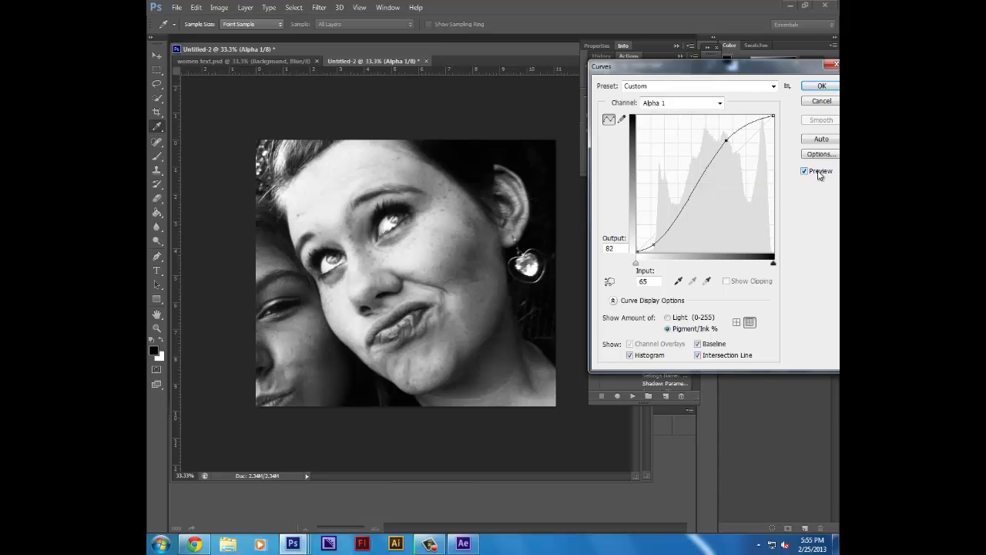
click(821, 87)
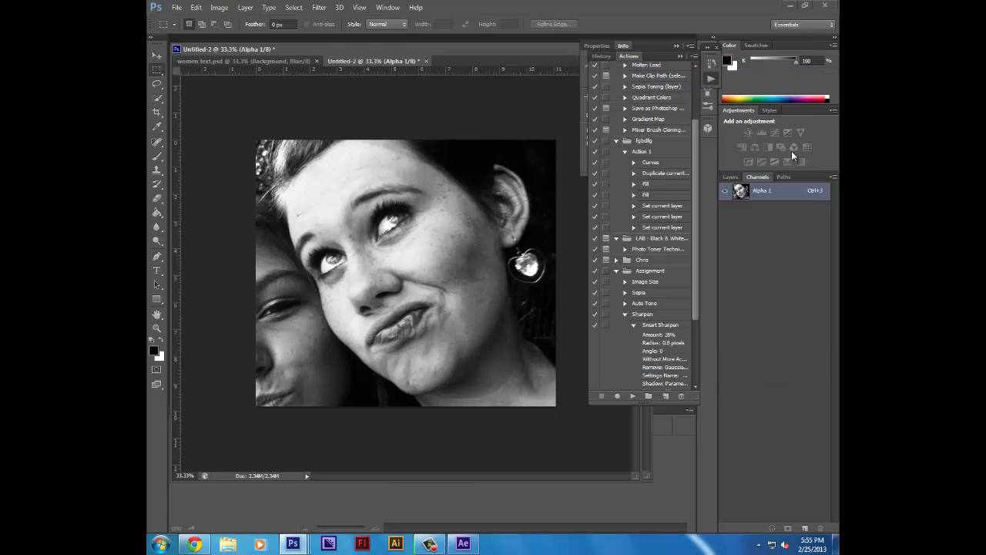
Step: Start converting the image to Bitmap mode using the Halftone Screen method at 150 pixels/inch output
click(229, 12)
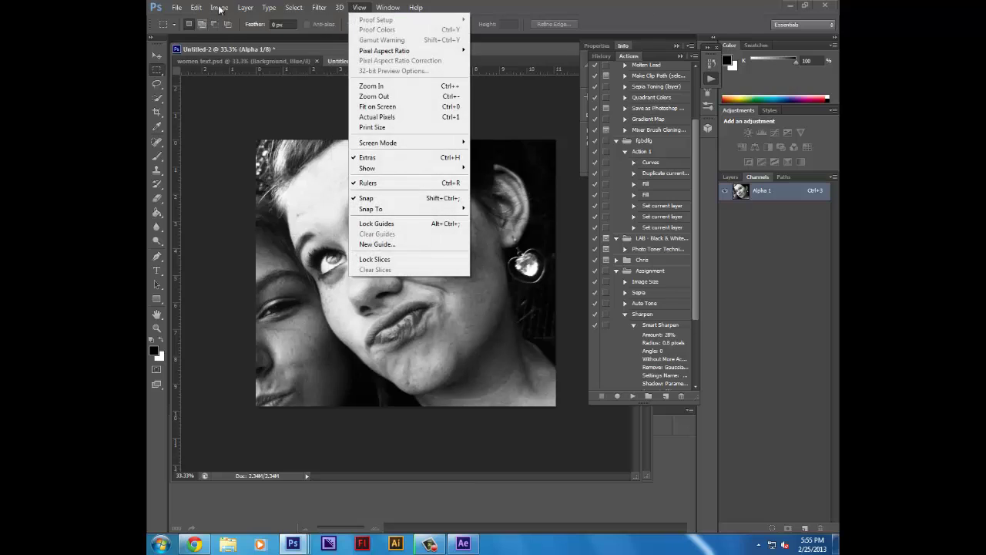
mouse_move(323, 20)
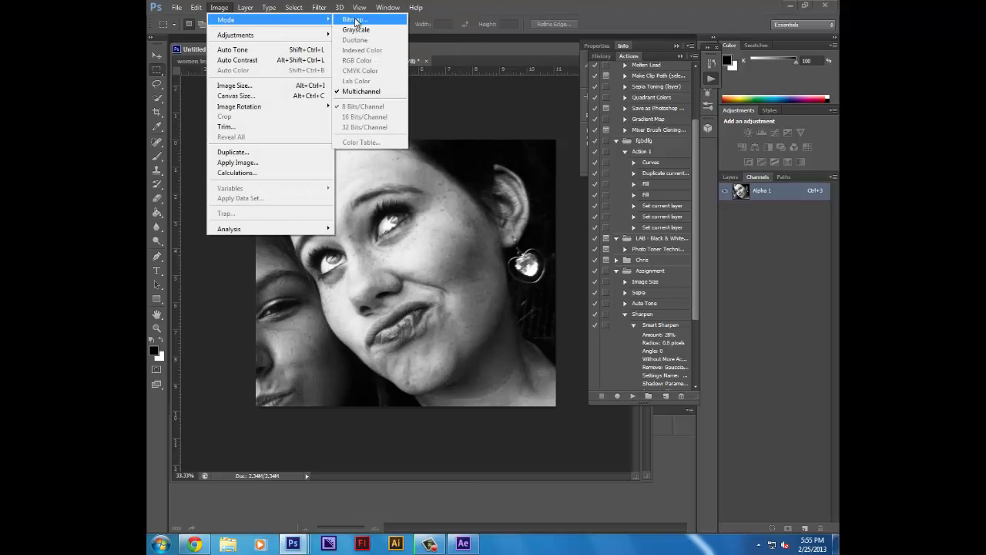
click(356, 21)
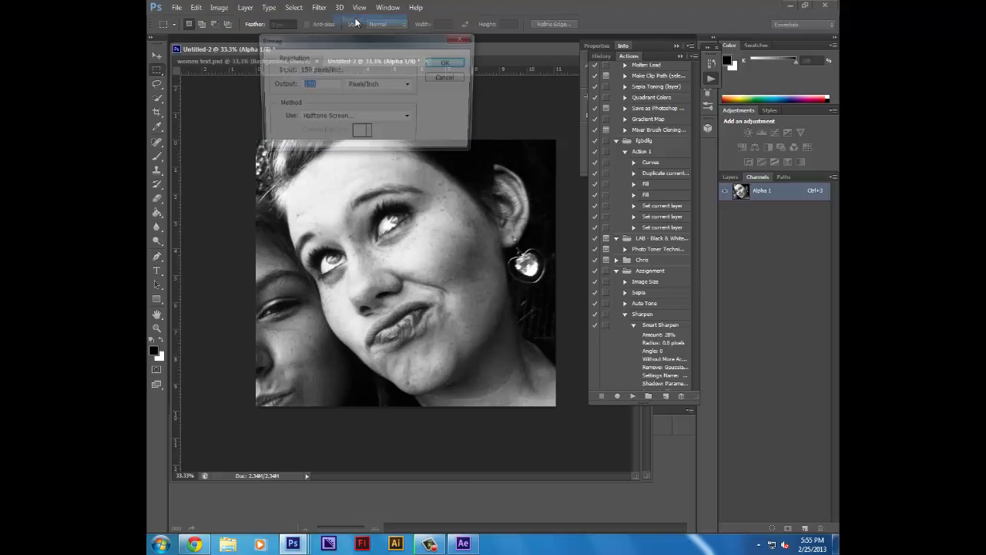
click(409, 118)
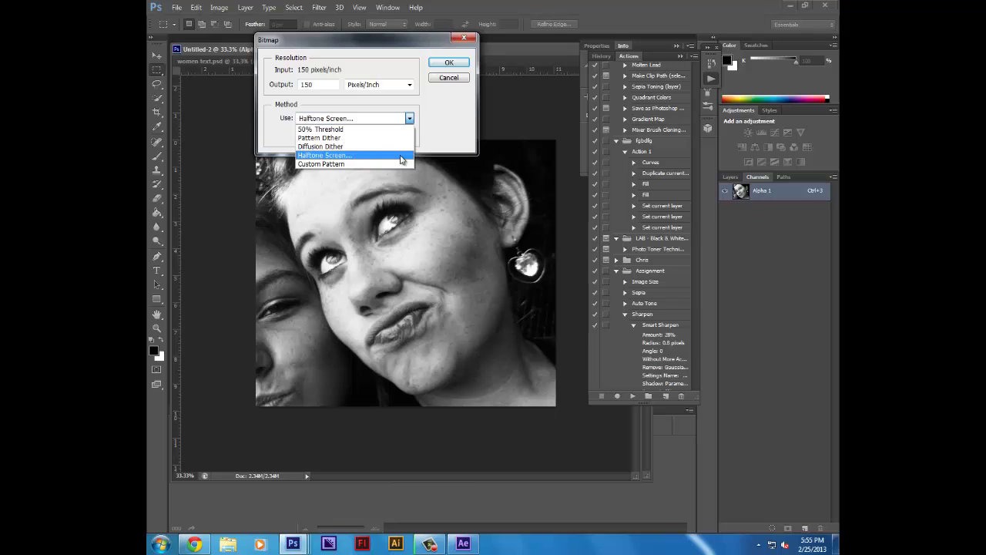
click(400, 159)
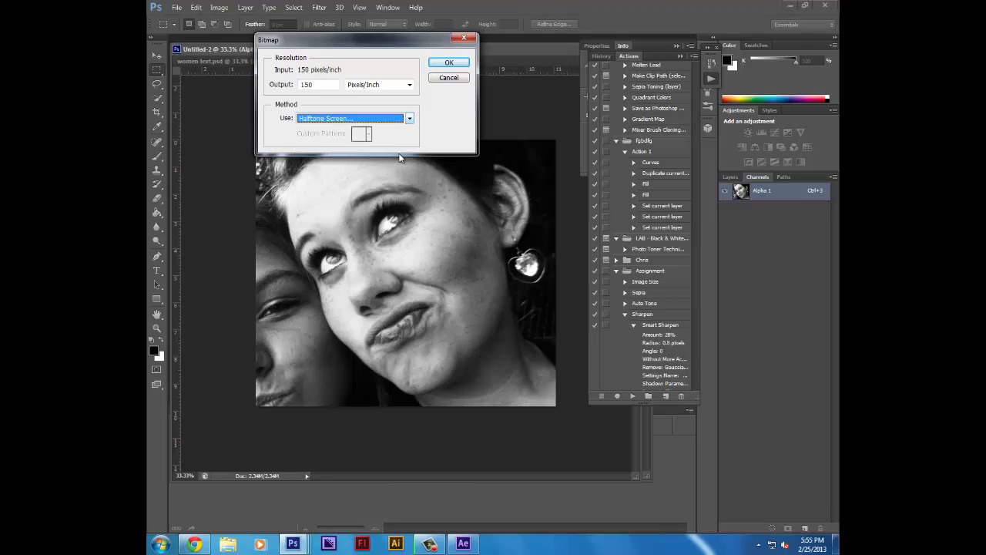
click(451, 64)
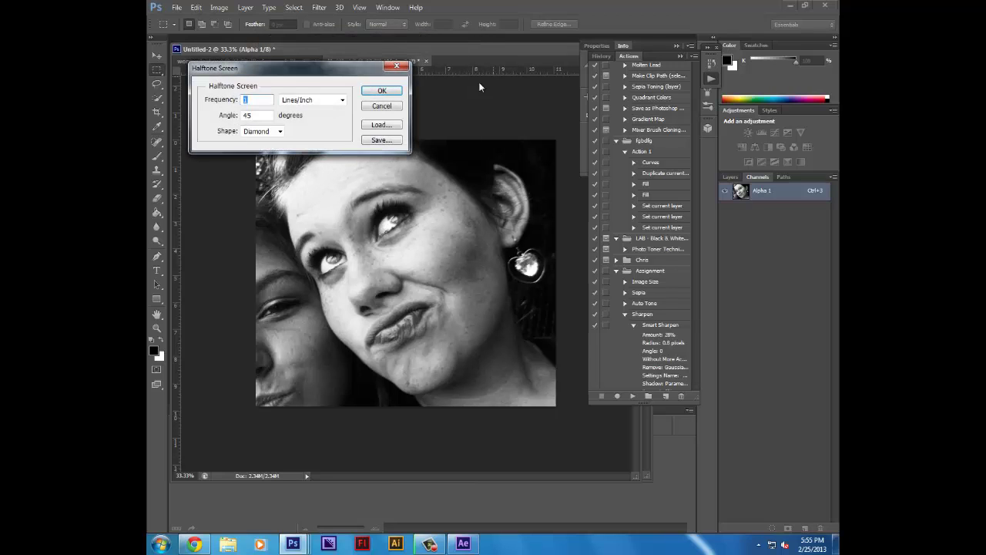
Step: Set the halftone screen to a Square shape at 45 degrees with its frequency in lines/inch, and apply it
click(280, 131)
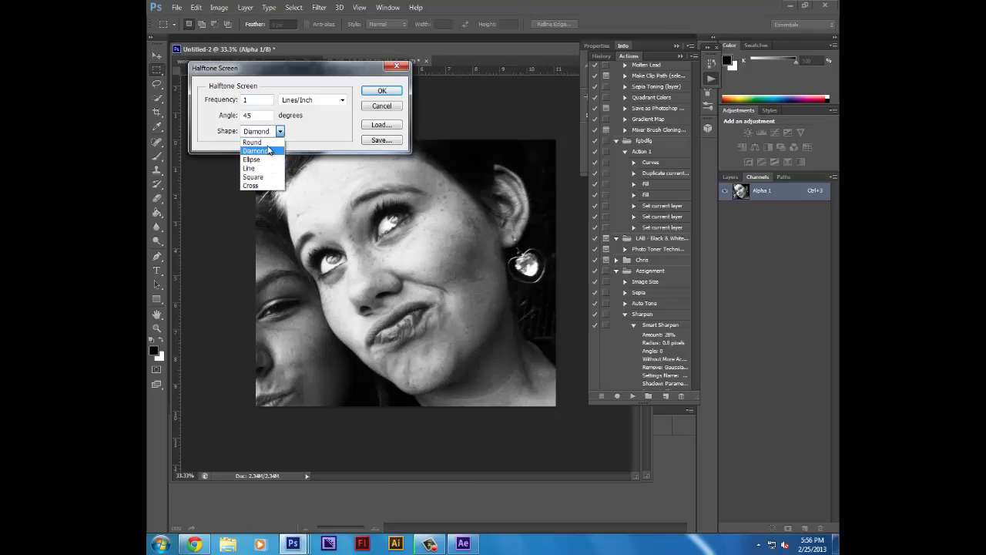
click(254, 99)
drag(254, 99, 229, 100)
click(307, 101)
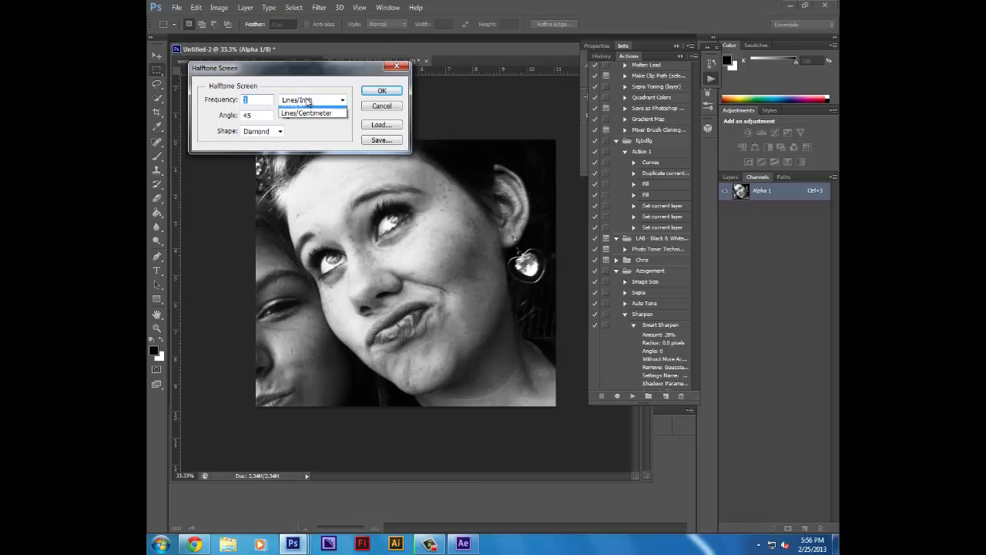
click(310, 99)
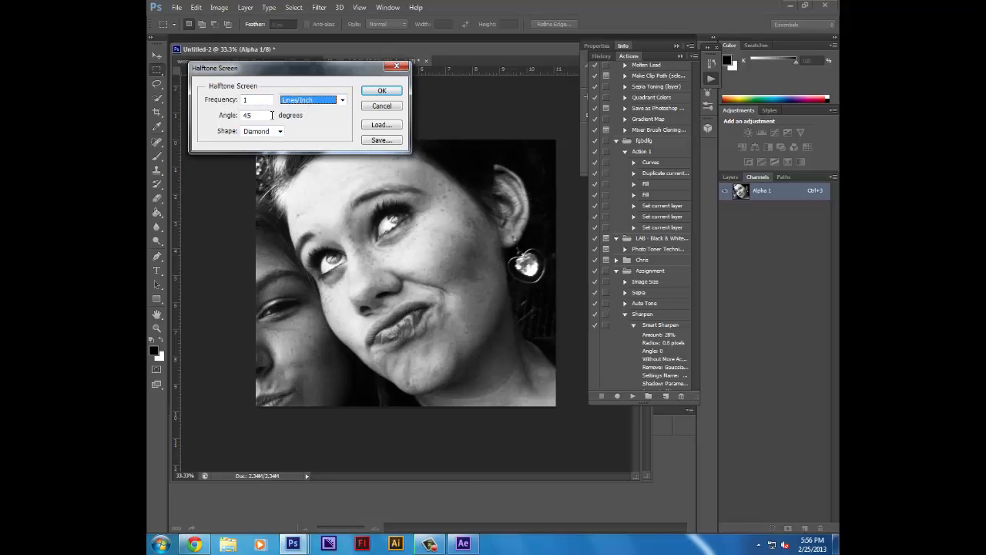
drag(271, 115, 245, 115)
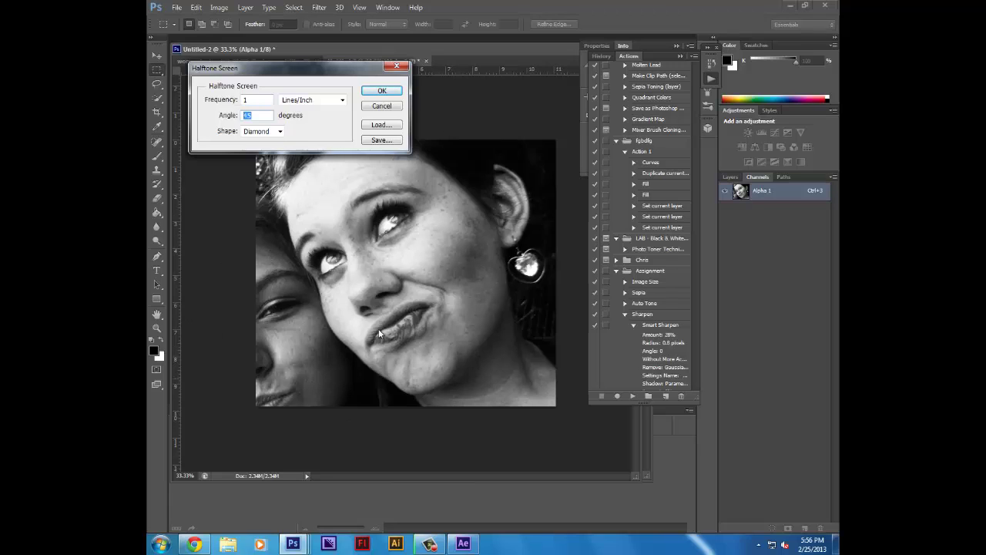
click(281, 132)
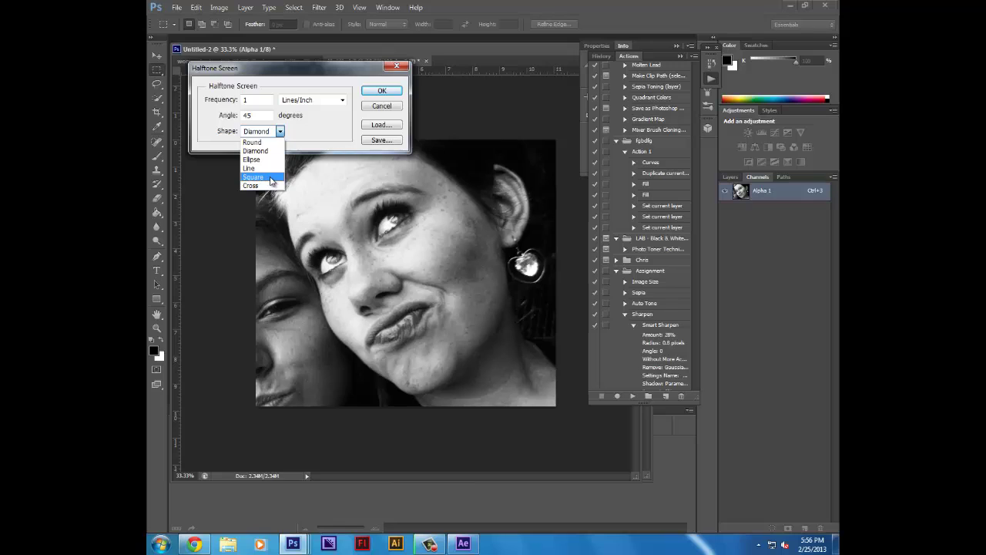
click(271, 178)
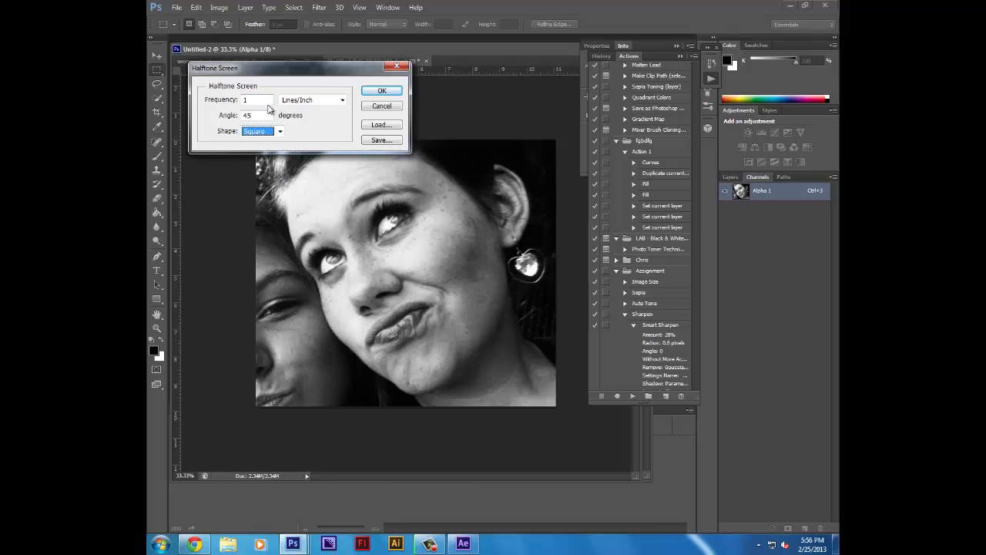
double_click(263, 100)
click(381, 93)
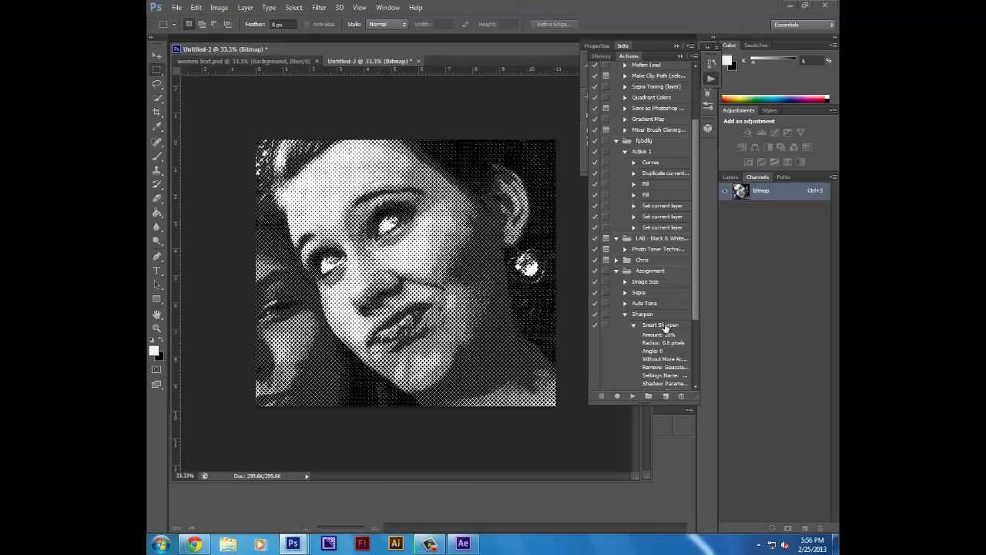
Step: Examine the halftone dot pattern on the face at 200% magnification
key(ctrl+plus)
key(ctrl+plus)
key(ctrl+plus)
key(ctrl+plus)
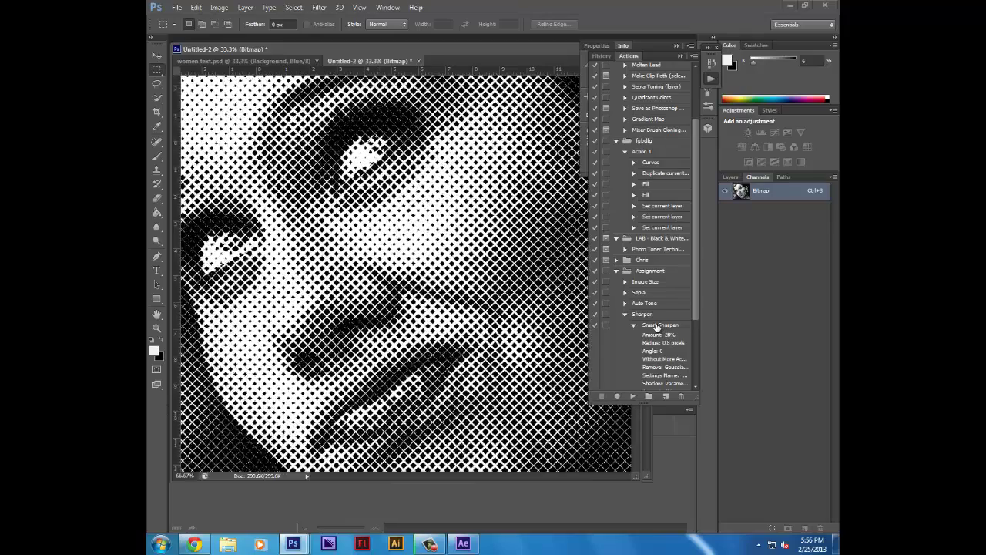
scroll(455, 260, down, 5)
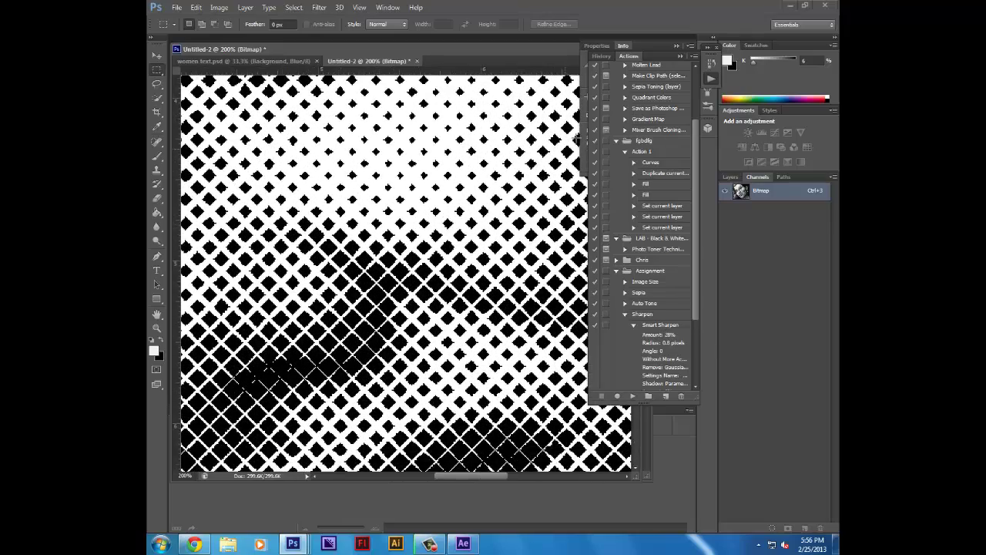
scroll(487, 181, up, 6)
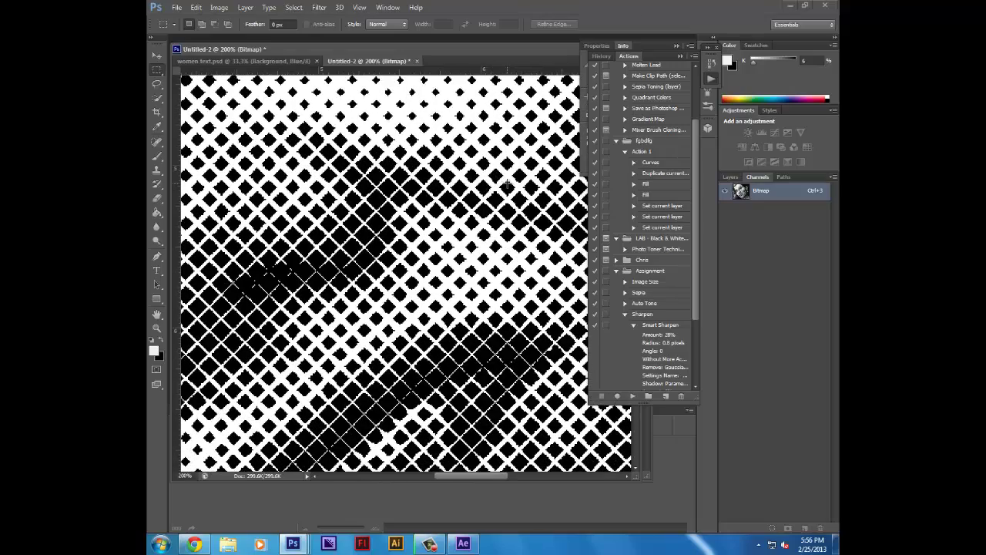
scroll(490, 219, up, 2)
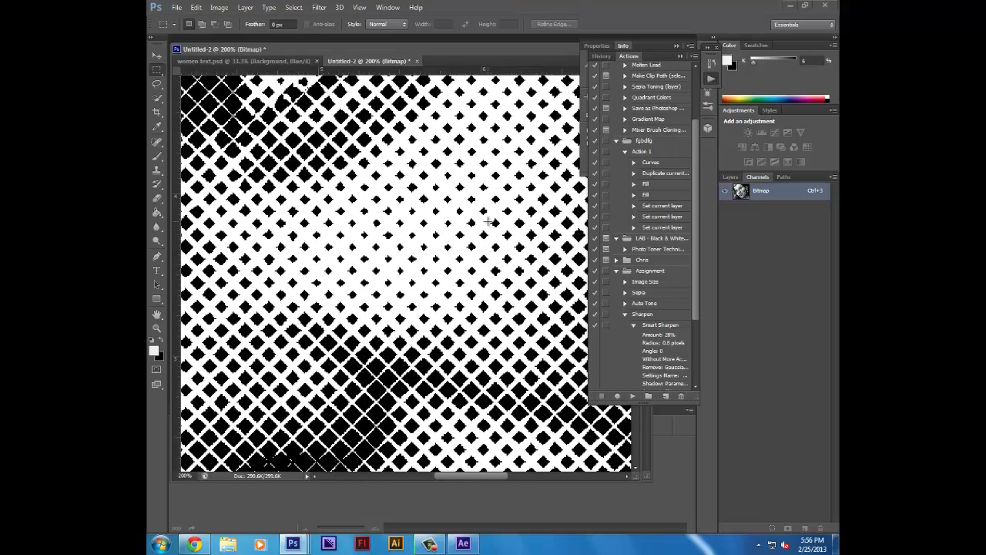
Step: Compare the halftone pattern on the face at 50%, 200% and 66.7% magnification
key(ctrl+minus)
key(ctrl+minus)
key(ctrl+minus)
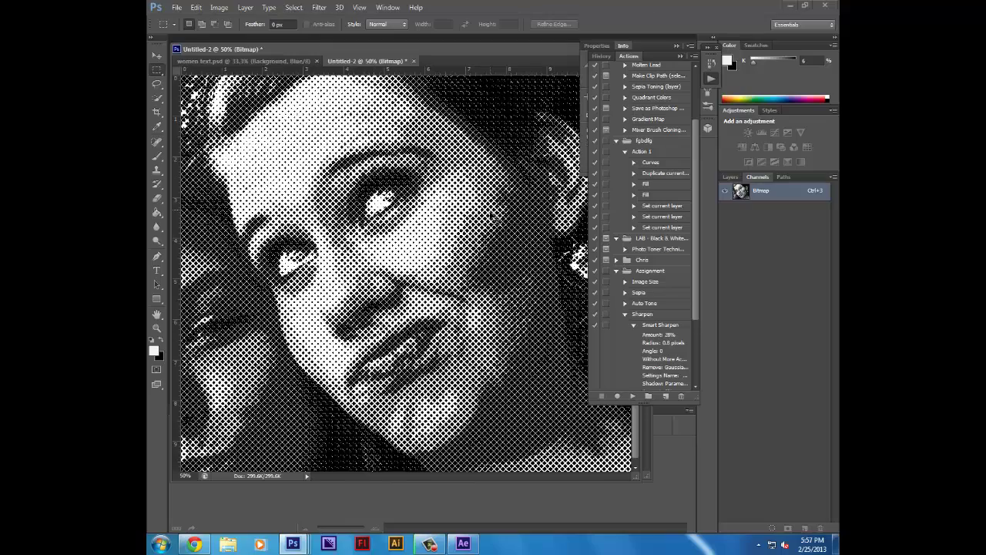
key(ctrl+1)
key(ctrl+plus)
drag(546, 161, 458, 205)
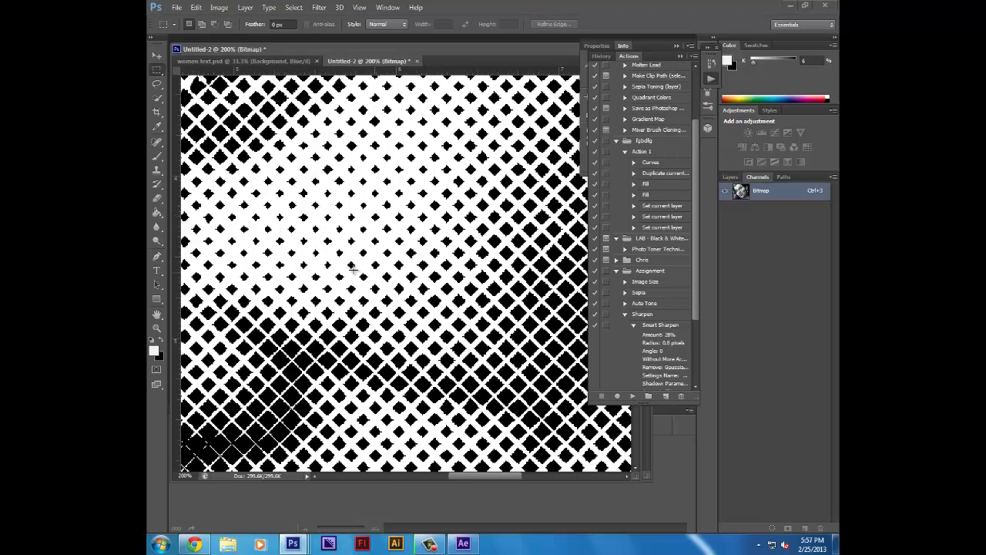
key(ctrl+minus)
key(ctrl+minus)
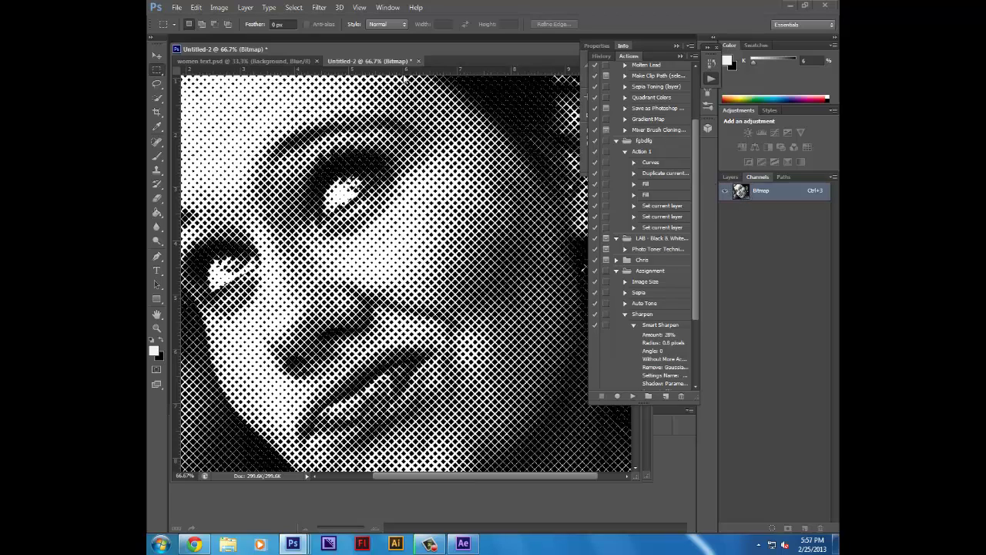
Step: Float the halftone document over women text.psd and try to copy its Bitmap channel across
drag(393, 61, 373, 97)
double_click(372, 53)
drag(734, 92, 676, 47)
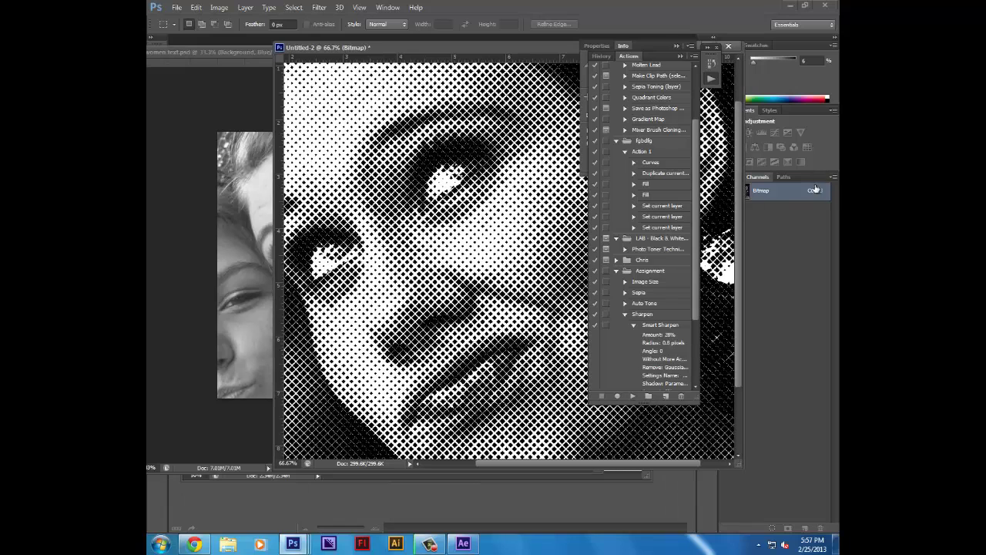
drag(759, 193, 371, 158)
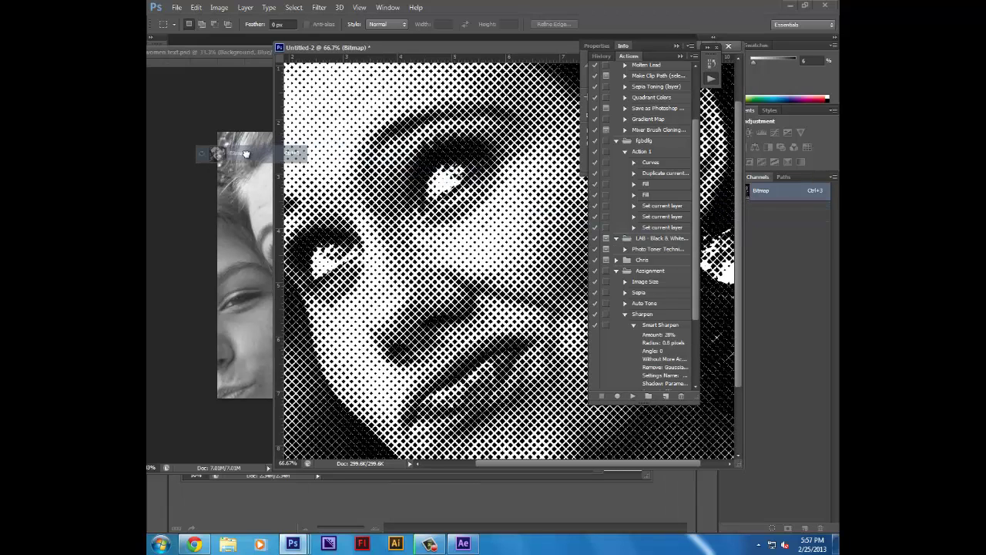
drag(223, 131, 222, 129)
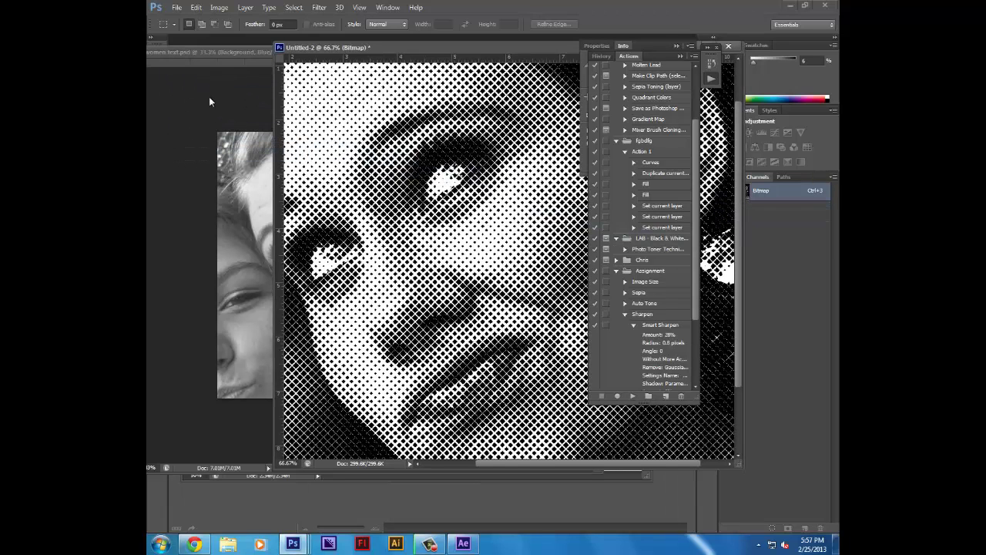
Step: Load the halftone document's Bitmap channel as a selection and inspect the selected dots at 200% magnification
ctrl+click(749, 196)
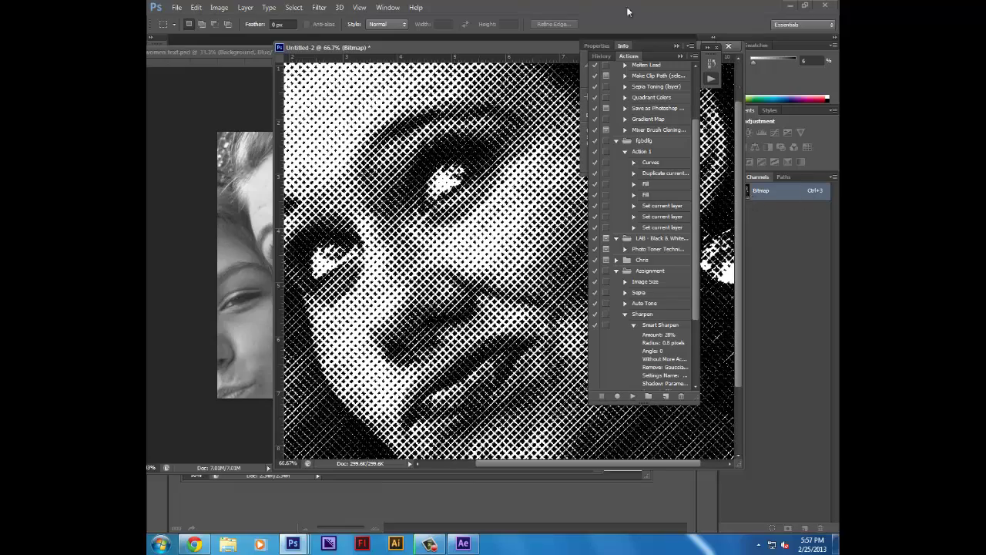
drag(518, 52, 437, 57)
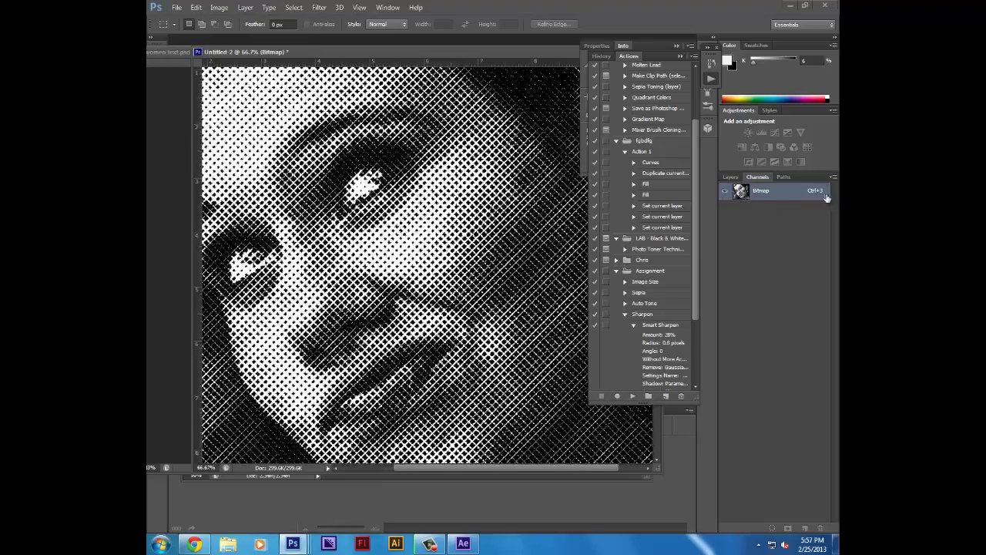
key(ctrl+plus)
key(ctrl+plus)
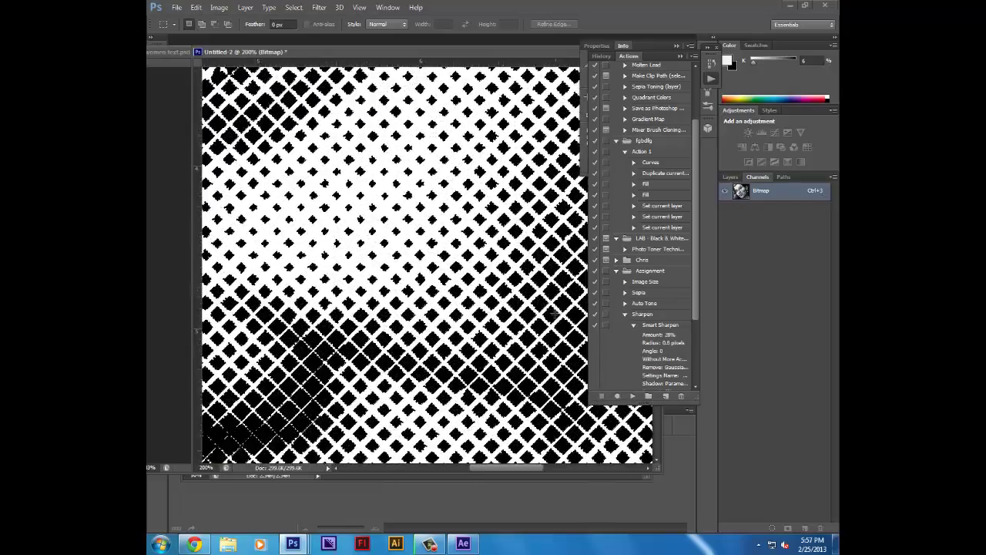
drag(418, 219, 320, 180)
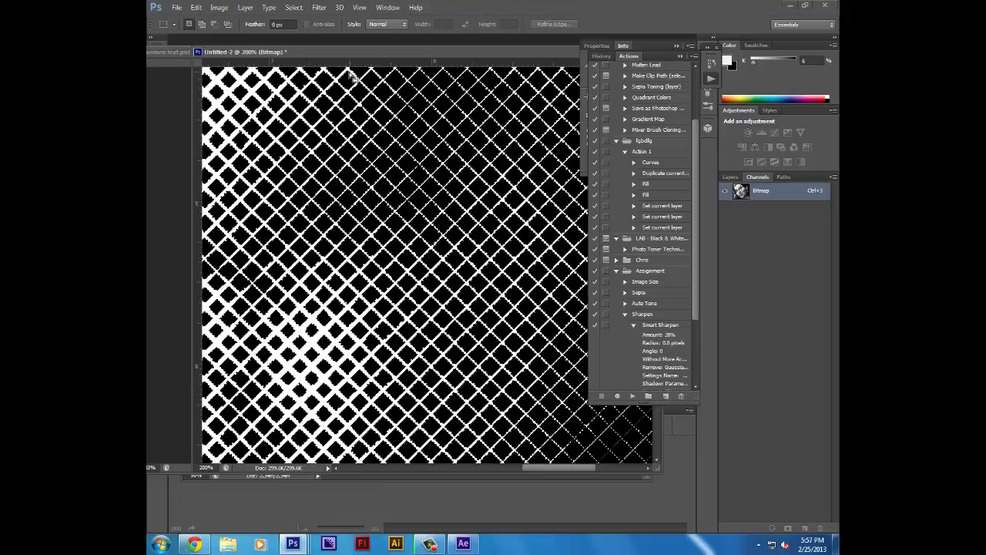
Step: Save the selection into women text.psd as a new channel named Bitmap
right_click(382, 111)
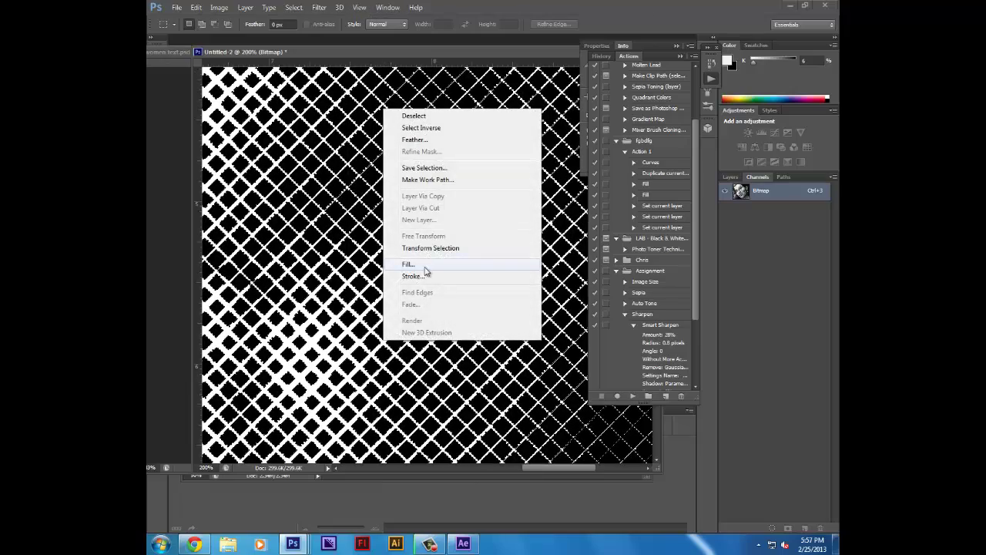
click(434, 168)
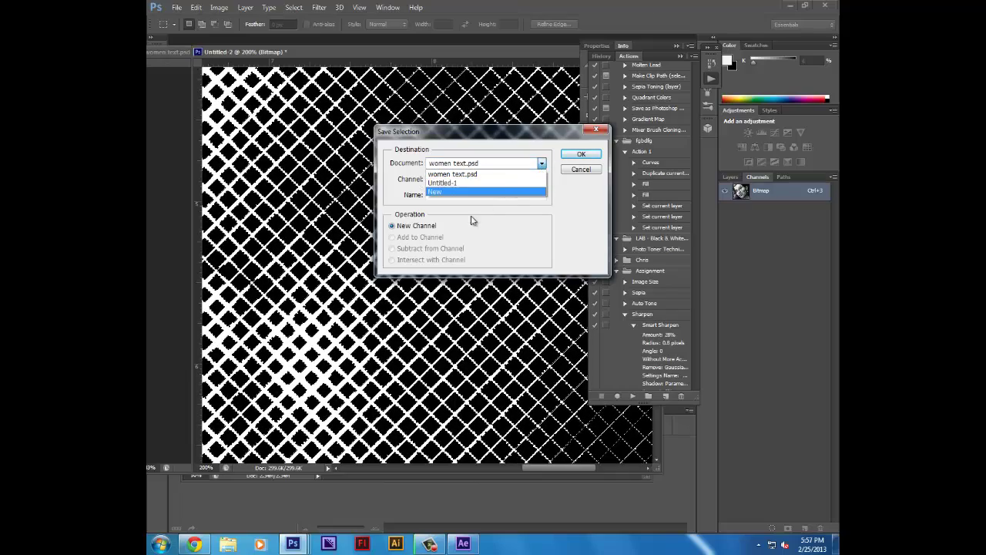
click(524, 177)
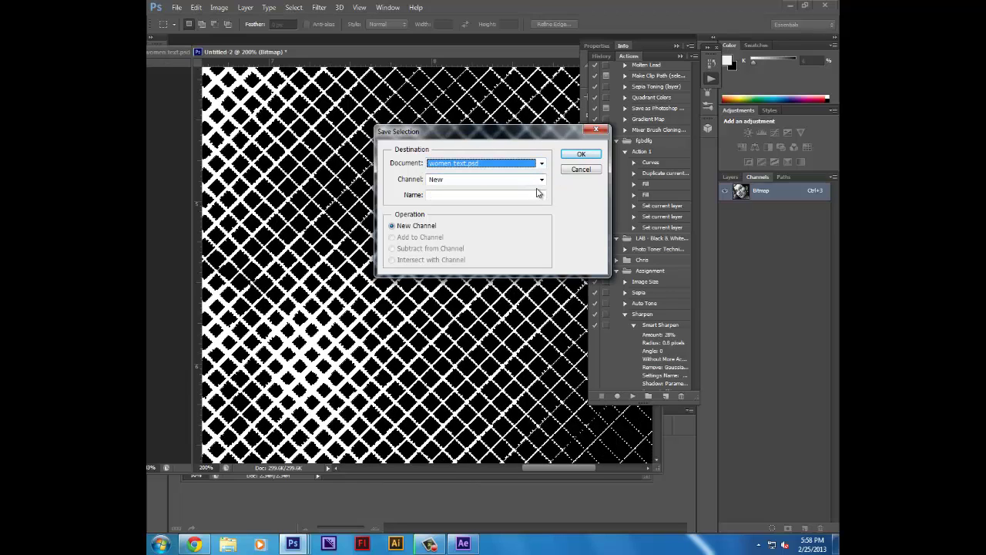
click(544, 183)
click(536, 191)
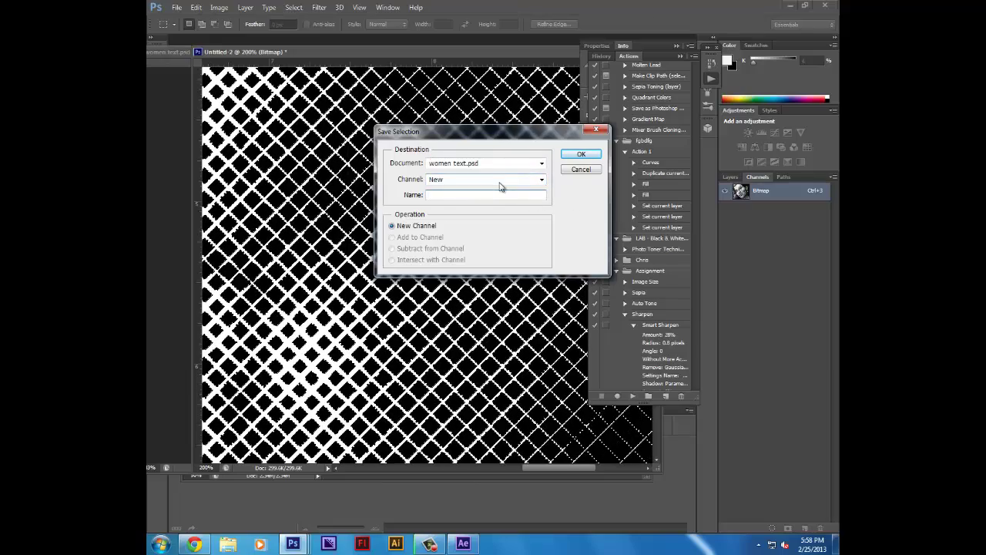
text(Bitmap)
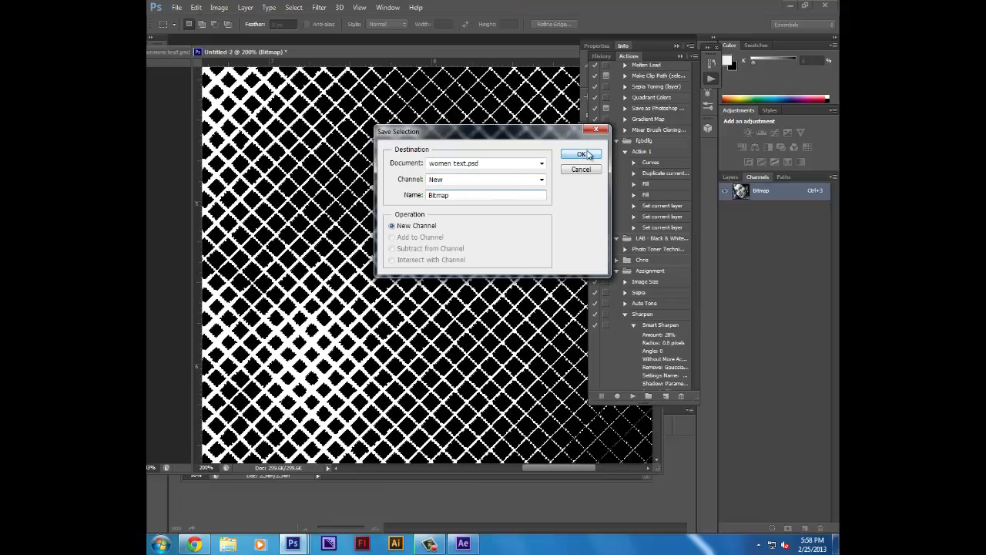
click(582, 154)
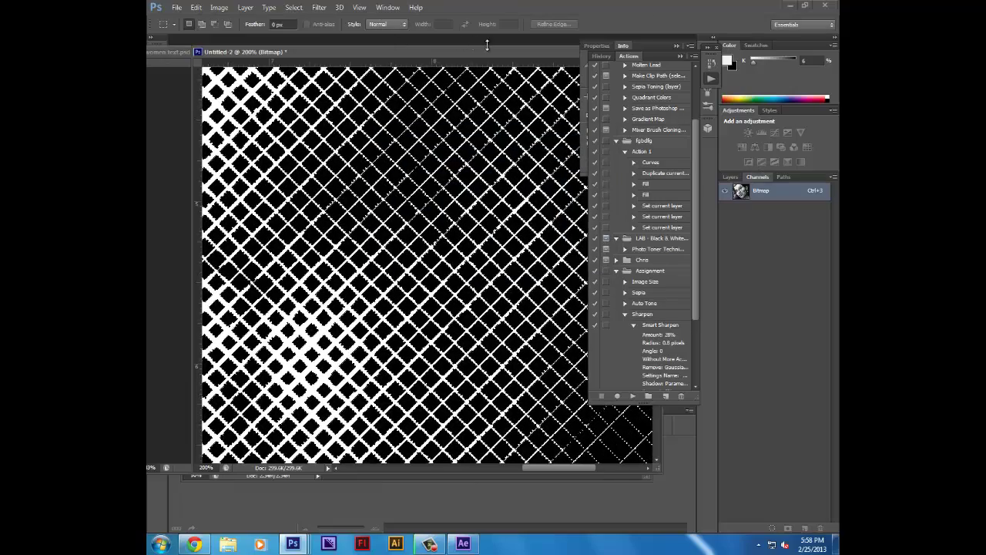
Step: Dock the floating Untitled-2 and women text.psd documents together as tabs
mouse_move(476, 52)
mouse_down()
mouse_move(448, 54)
mouse_move(481, 42)
mouse_up()
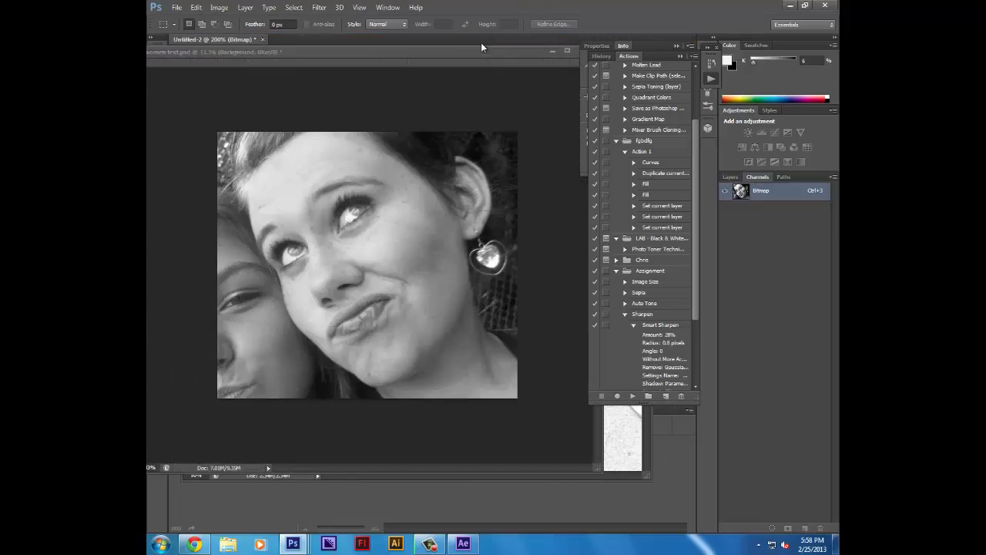
click(435, 53)
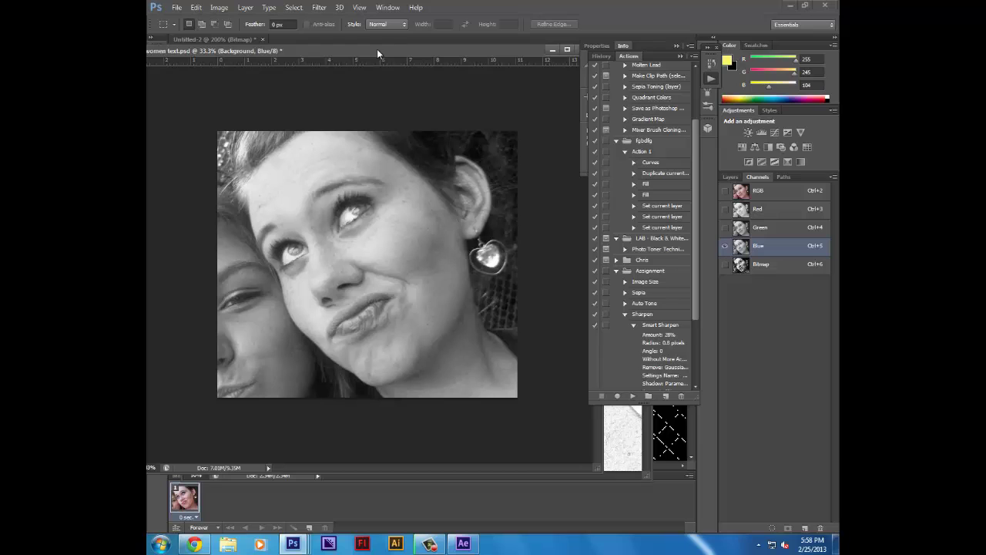
mouse_move(376, 49)
mouse_down()
mouse_move(427, 53)
mouse_move(430, 39)
mouse_up()
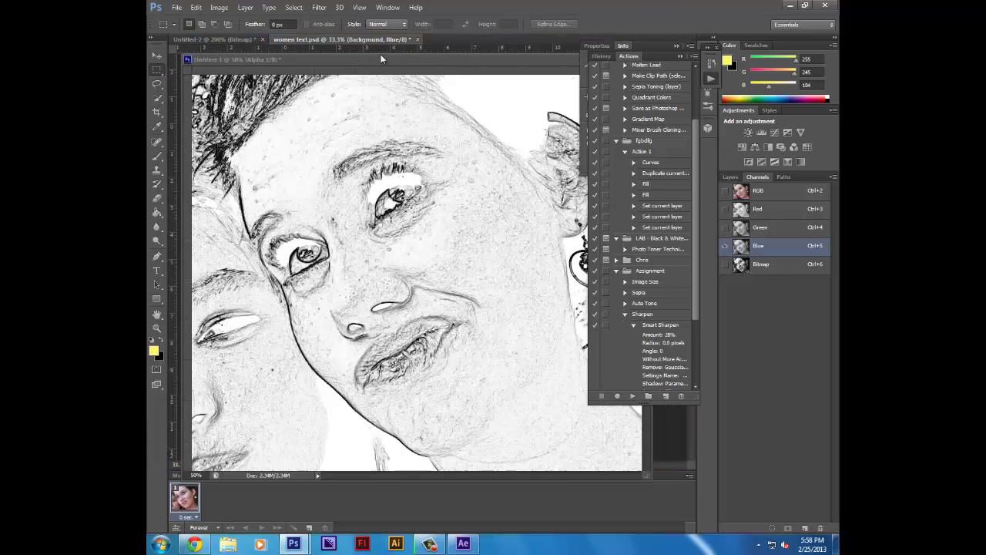
Step: Close the Untitled-1 sketch document without saving its changes
click(379, 61)
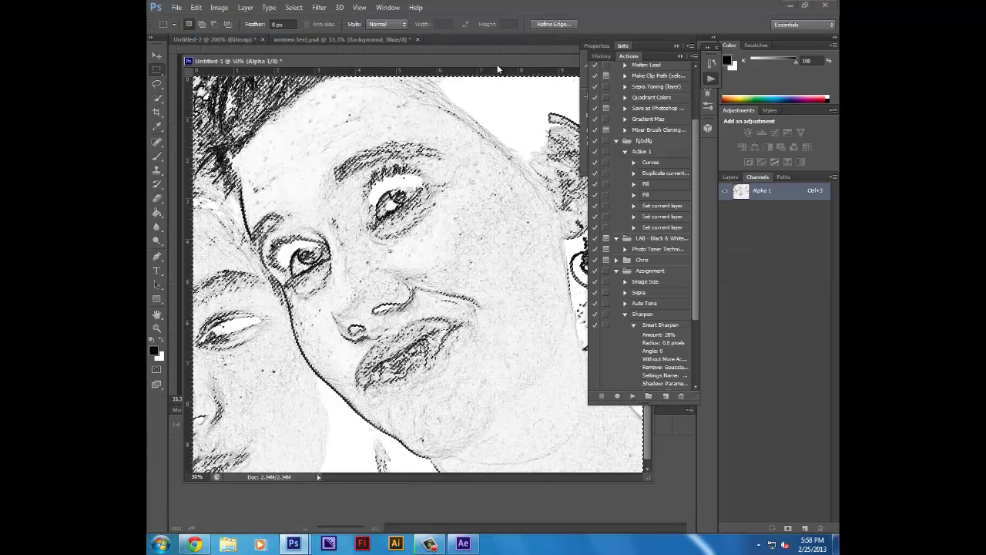
key(ctrl+w)
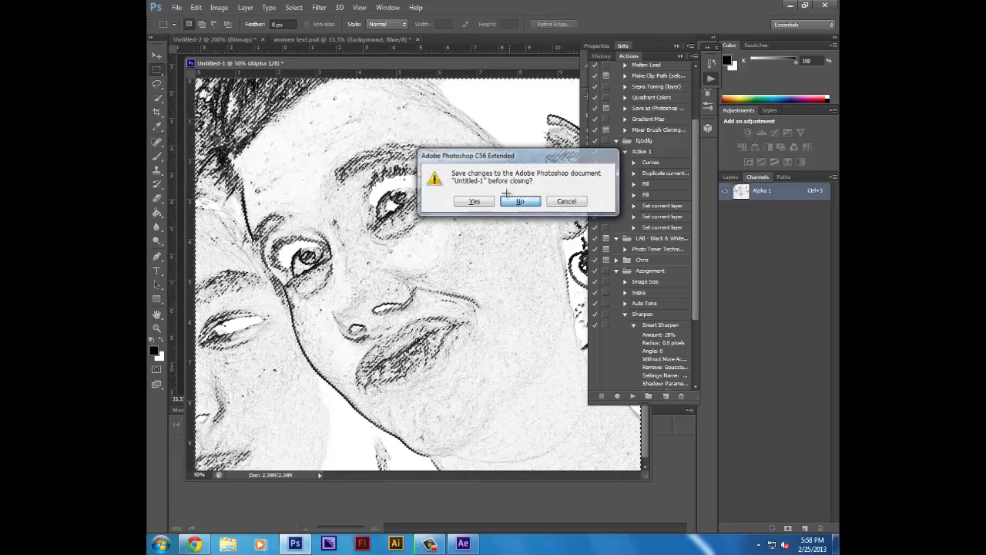
click(515, 200)
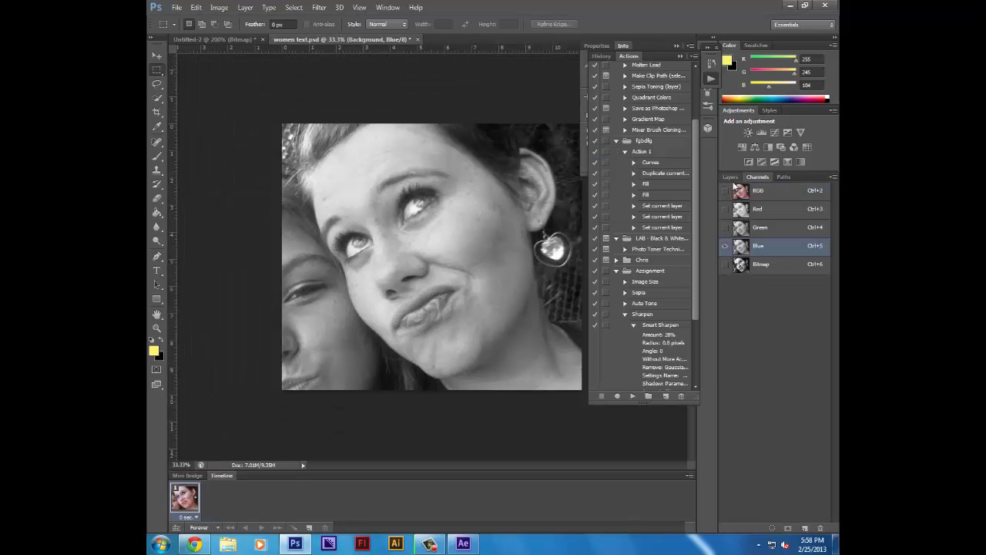
Step: Show the RGB composite of women text.psd and compare it with and without the Bitmap channel overlay
click(743, 191)
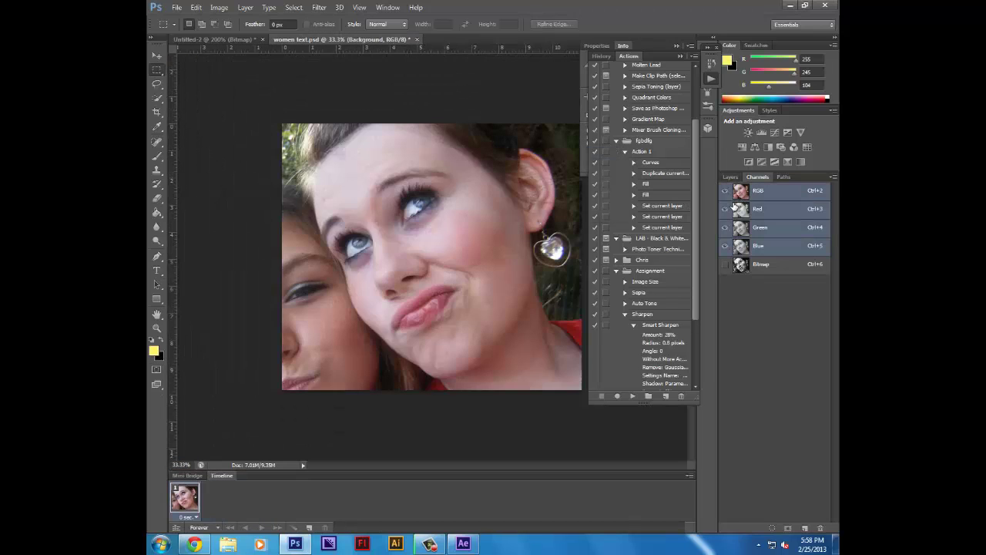
click(725, 265)
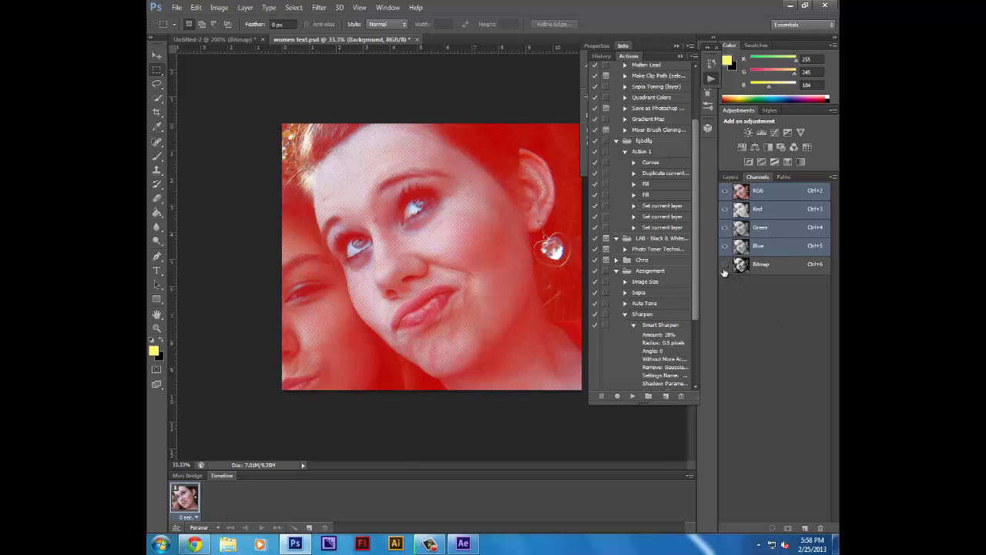
click(725, 265)
click(724, 265)
click(724, 265)
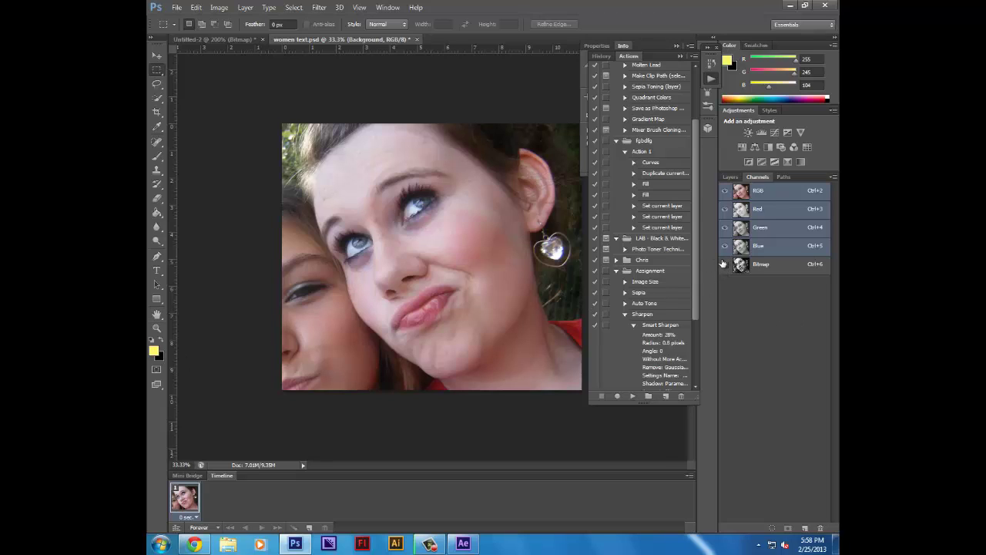
click(724, 265)
key(q)
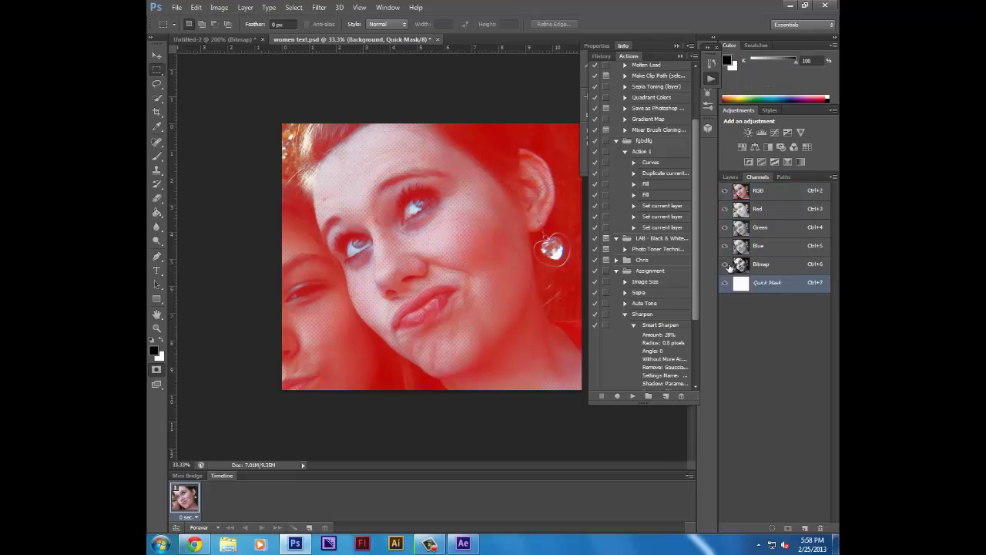
key(q)
click(724, 265)
click(725, 265)
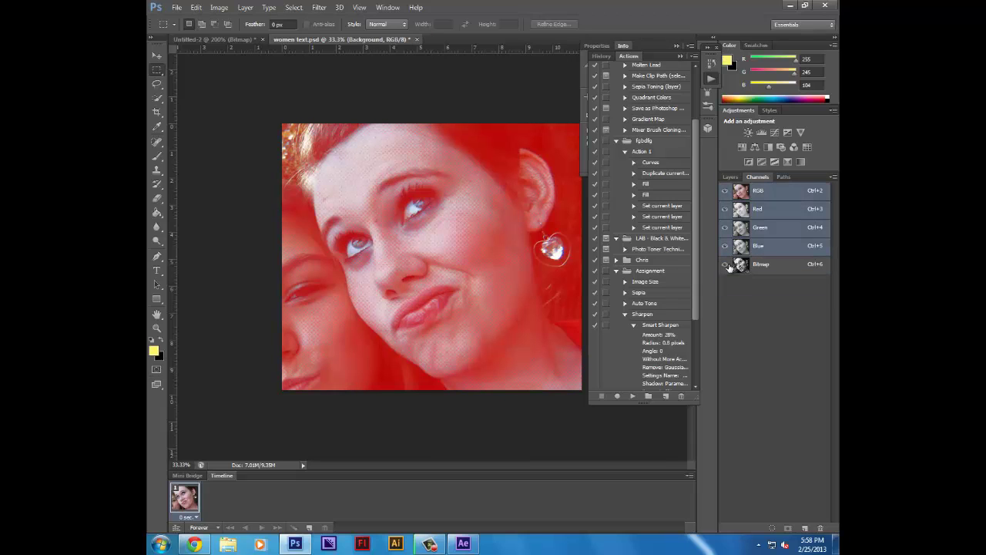
click(727, 266)
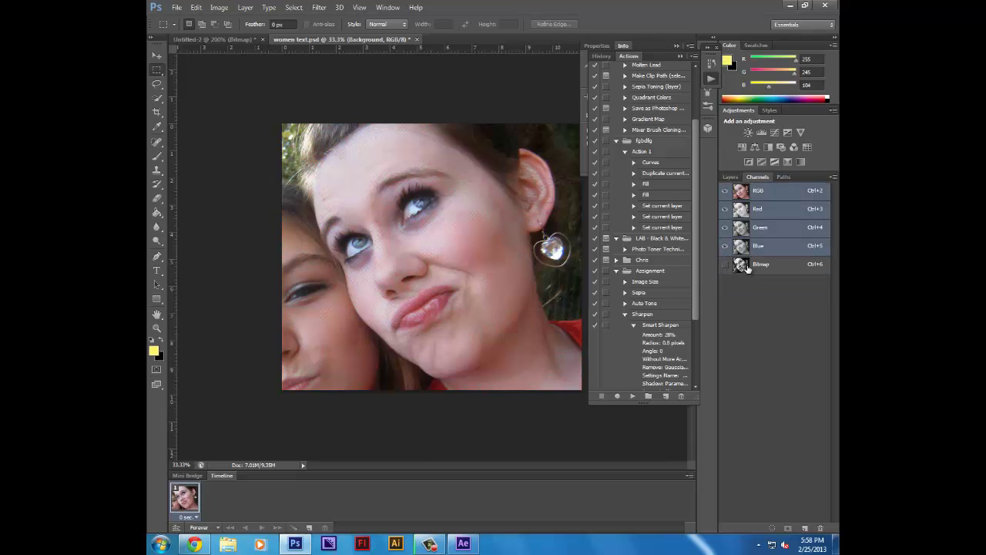
Step: Display the Bitmap channel on its own, load it as a selection, and return to the layer list
click(746, 268)
key(ctrl+plus)
key(ctrl+plus)
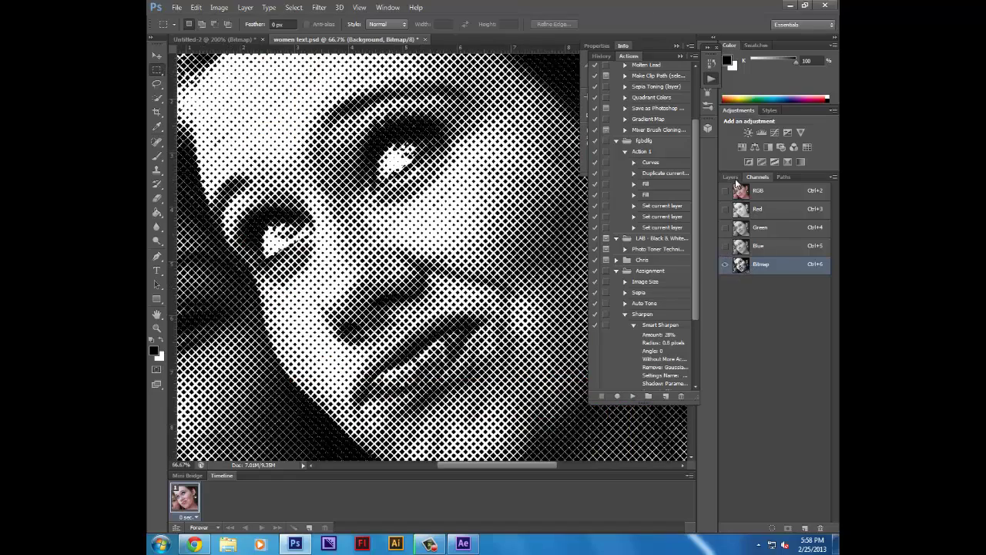
click(731, 177)
click(756, 178)
ctrl+click(741, 265)
click(730, 176)
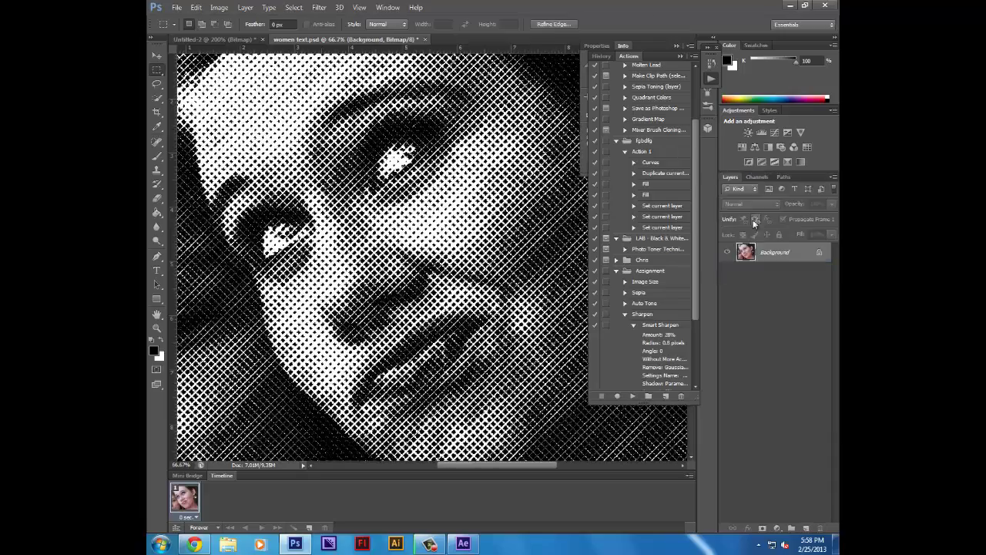
Step: Create a solid color fill layer named Blue shadows from the loaded halftone selection
click(219, 7)
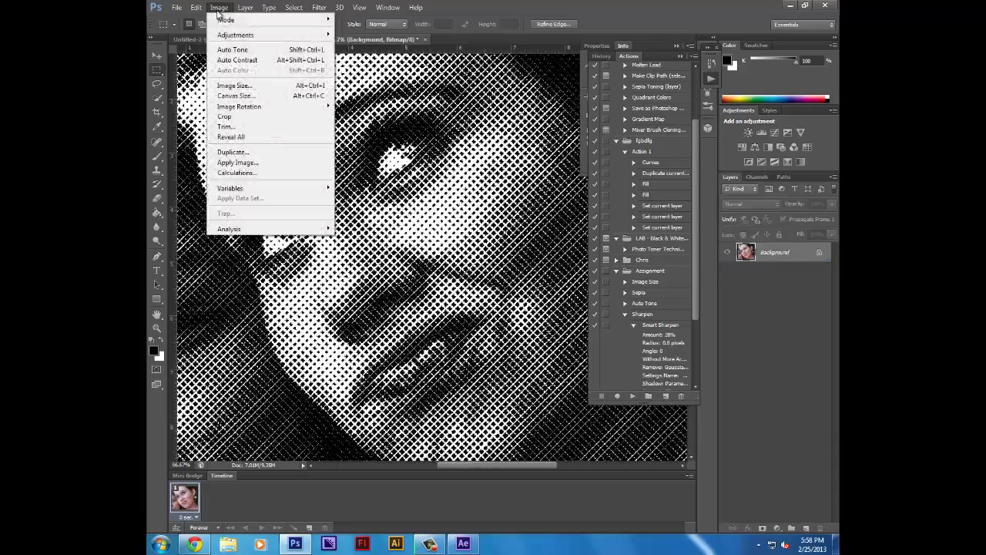
mouse_move(252, 9)
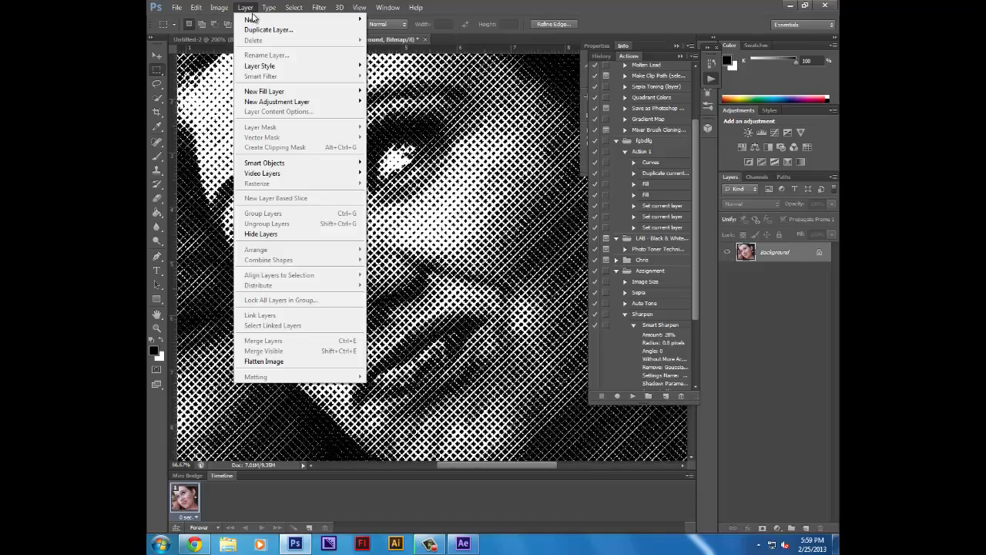
mouse_move(312, 92)
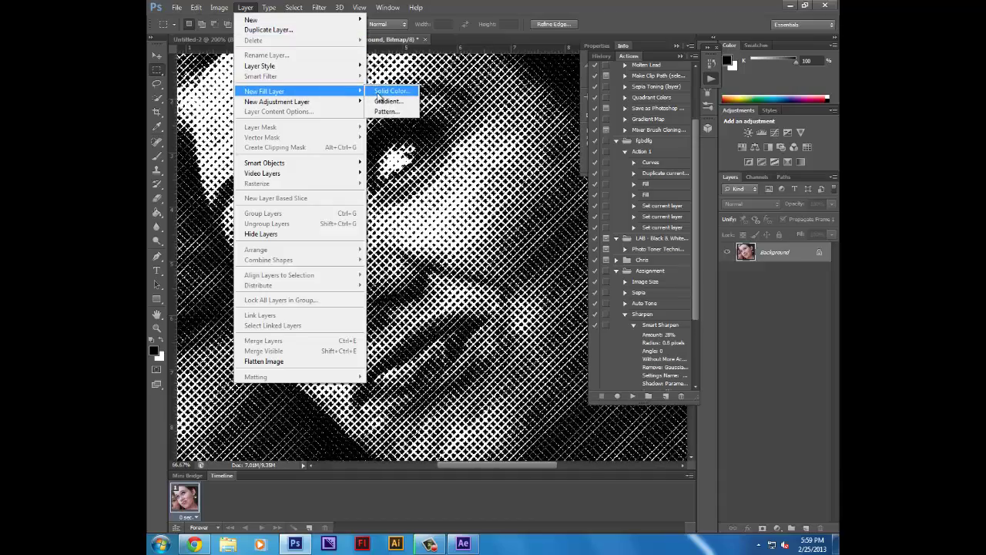
click(377, 92)
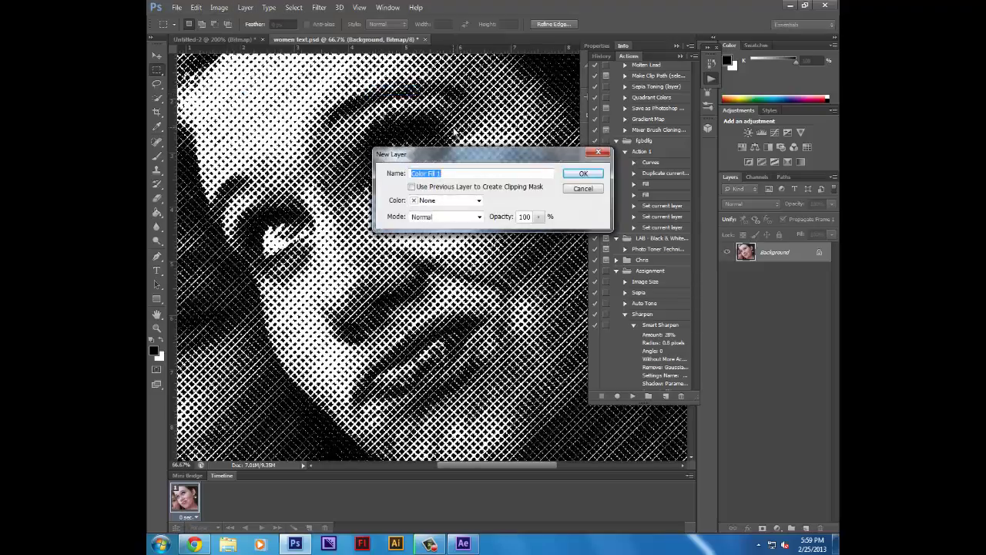
text(B)
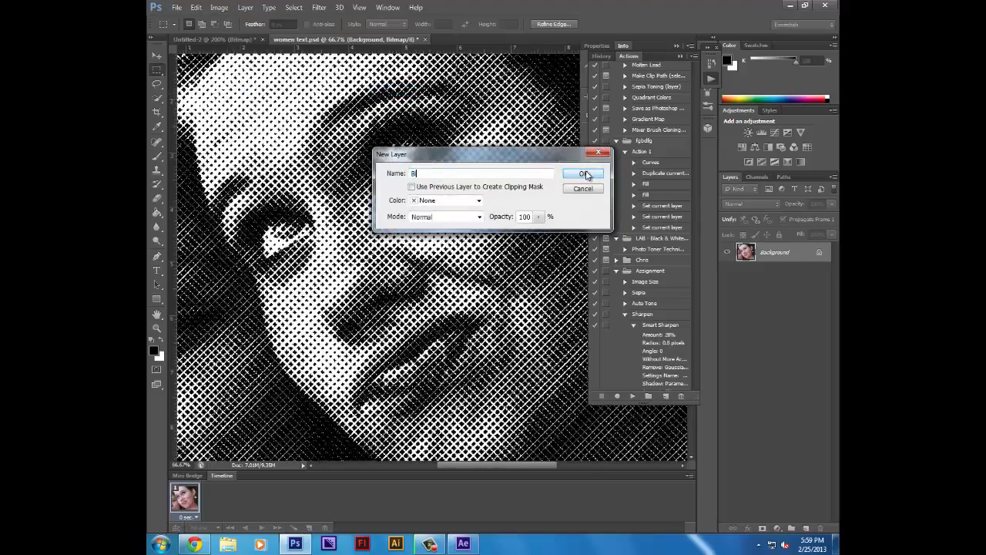
text(lue shadows)
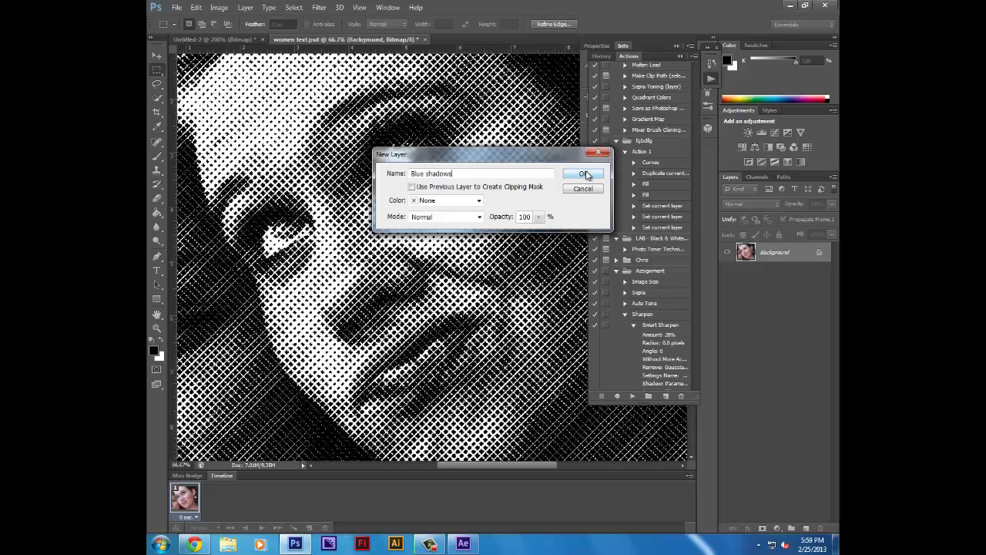
click(585, 175)
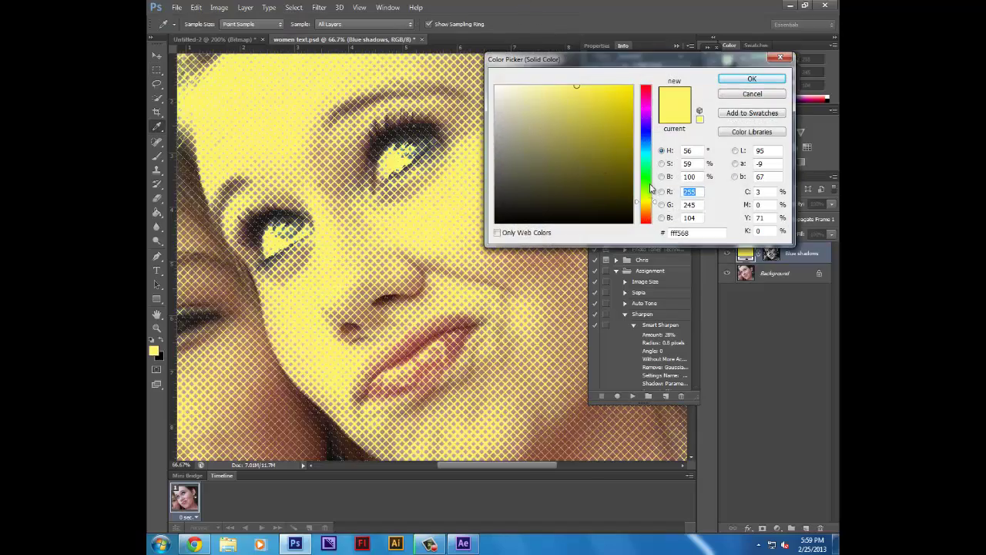
Step: Set the Blue shadows fill color to pure blue, 0024ff, and accept it
click(651, 136)
click(632, 86)
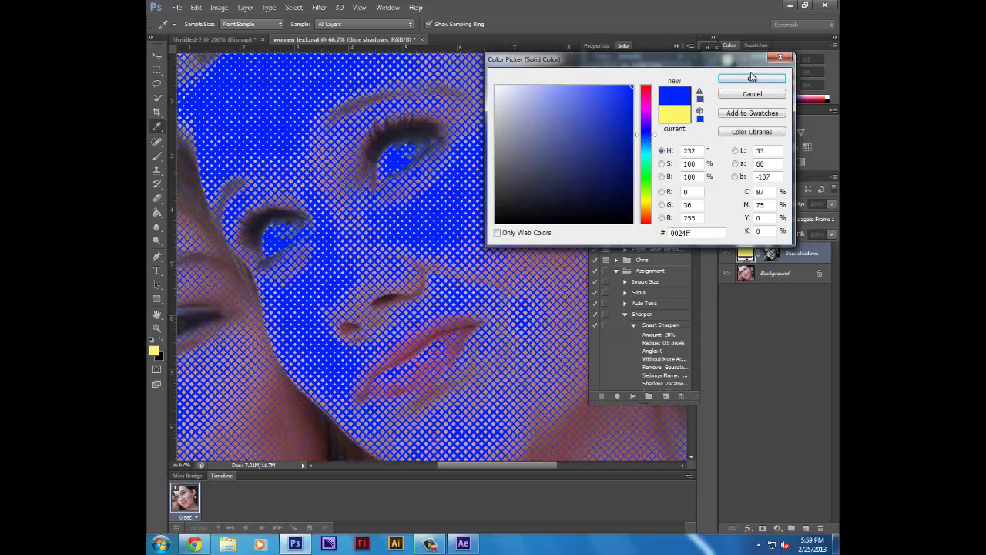
key(ctrl+minus)
key(ctrl+minus)
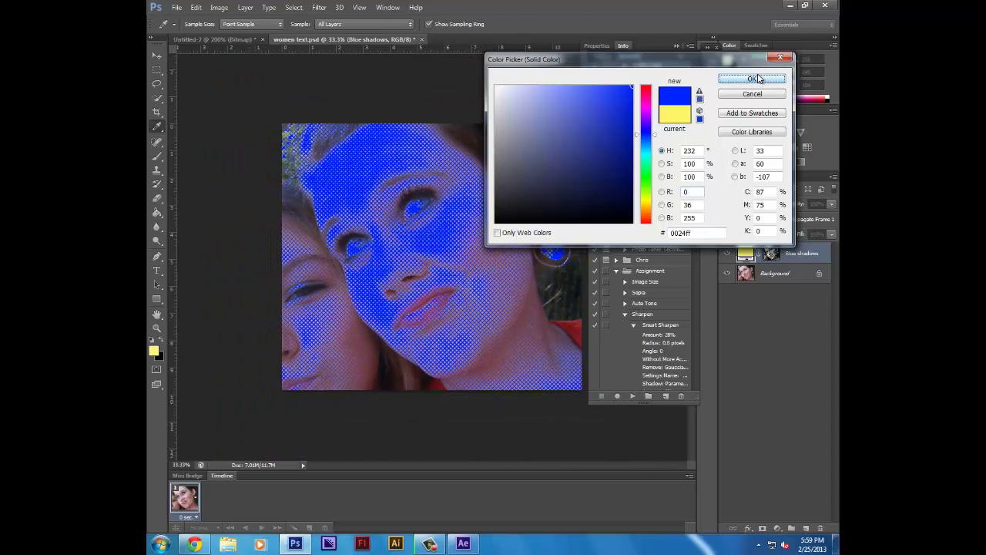
click(753, 80)
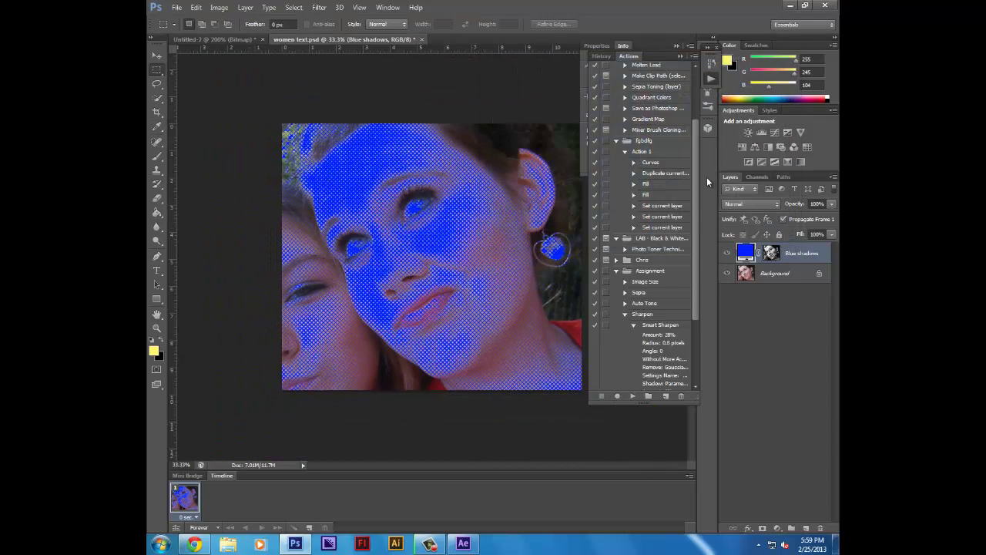
Step: Invert the Blue shadows layer mask so the blue fills the dark areas of the portrait
click(771, 252)
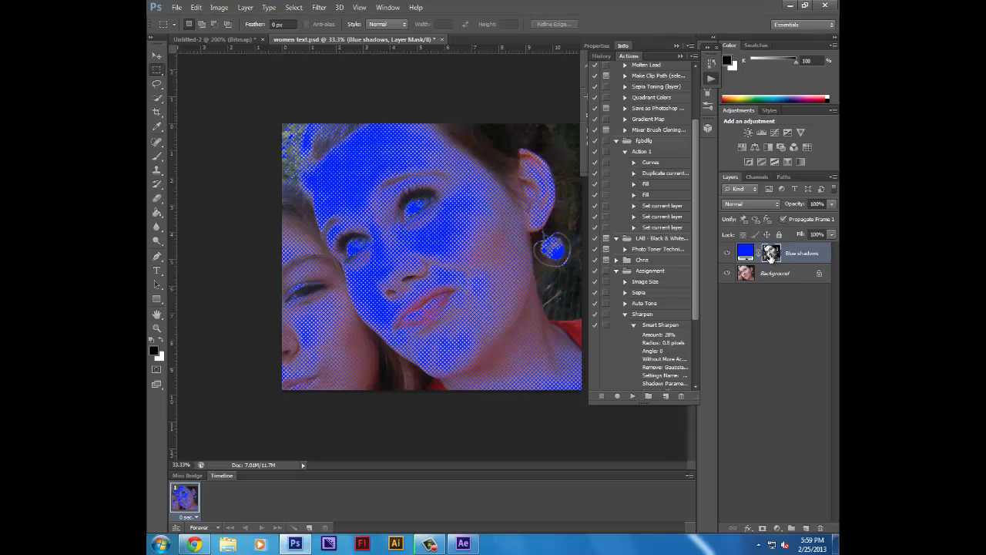
shift+click(771, 261)
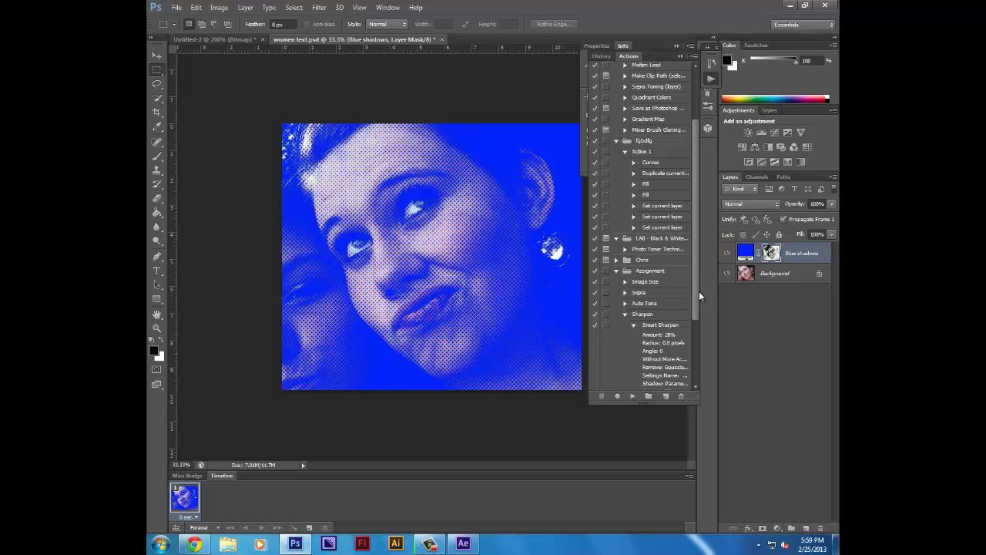
click(221, 8)
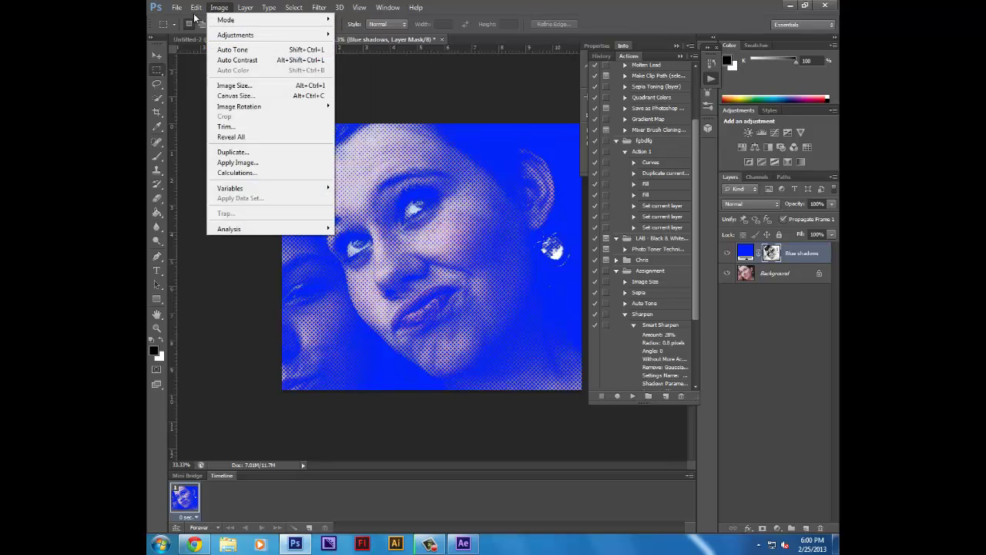
mouse_move(197, 9)
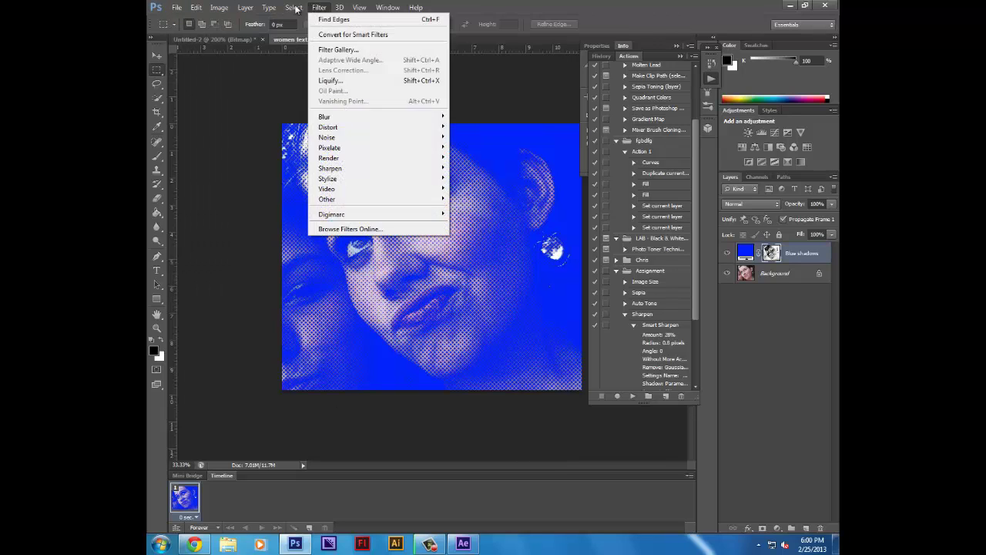
mouse_move(286, 8)
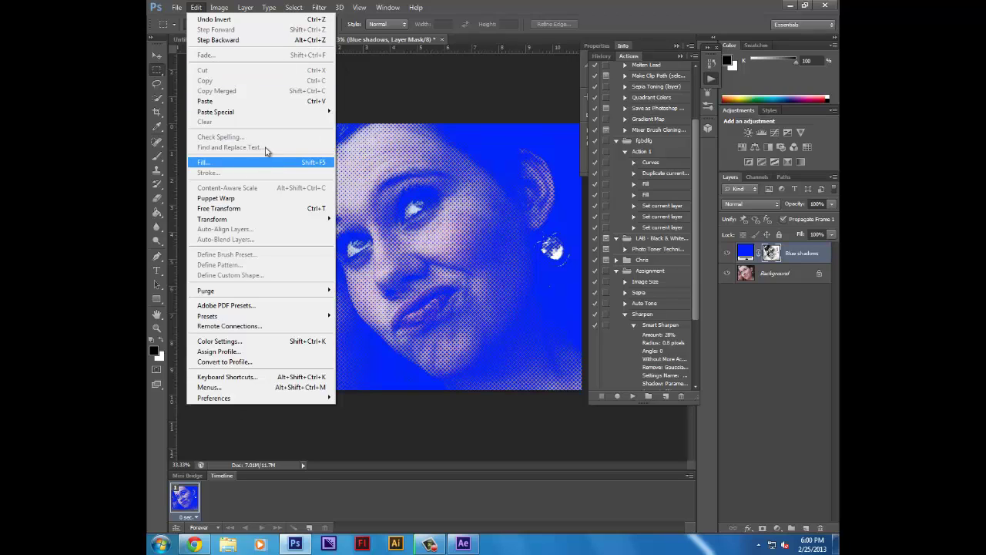
click(297, 9)
click(297, 9)
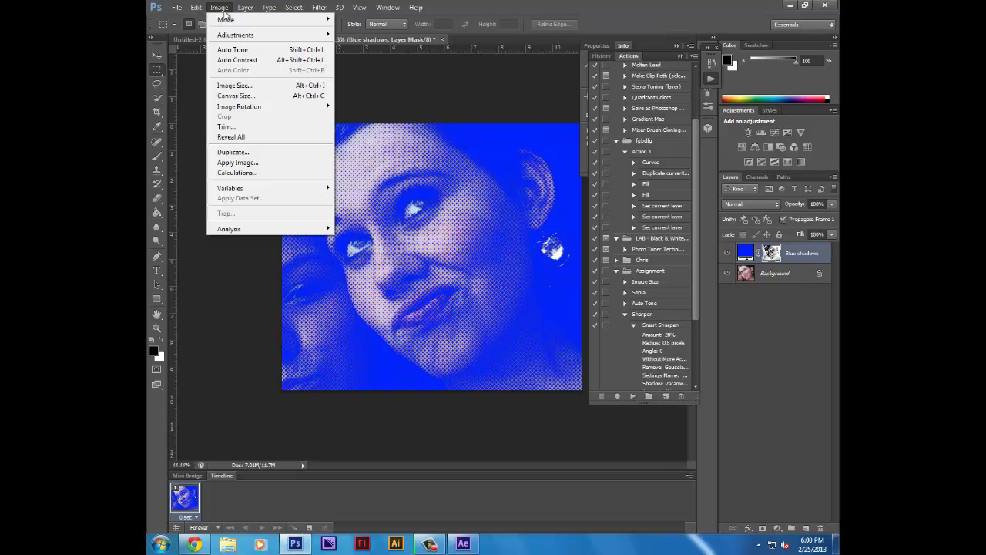
mouse_move(225, 40)
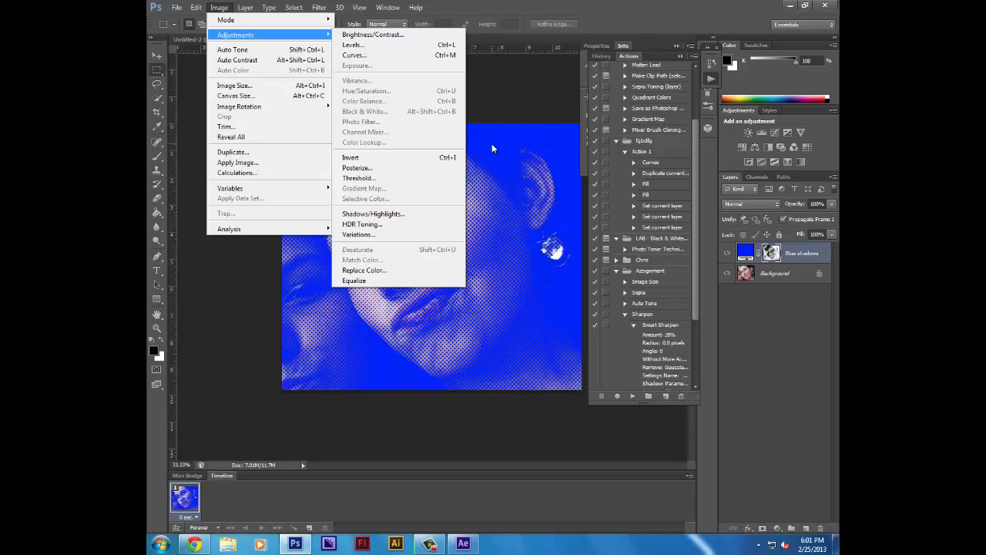
click(516, 121)
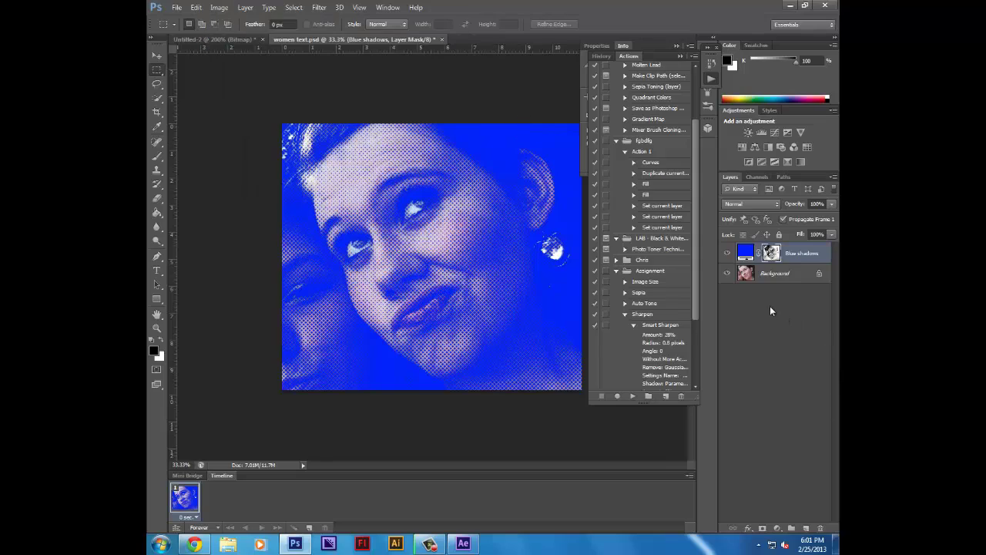
Step: Limit the Blue shadows layer's gray Blend If range for the underlying layer to 118–162 in its blending options
key(ctrl+plus)
key(ctrl+plus)
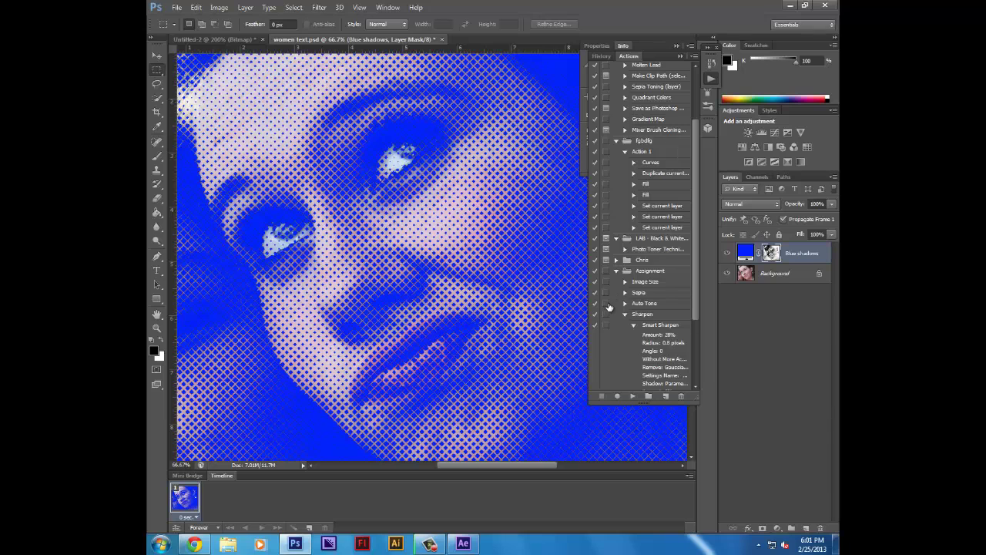
key(ctrl+minus)
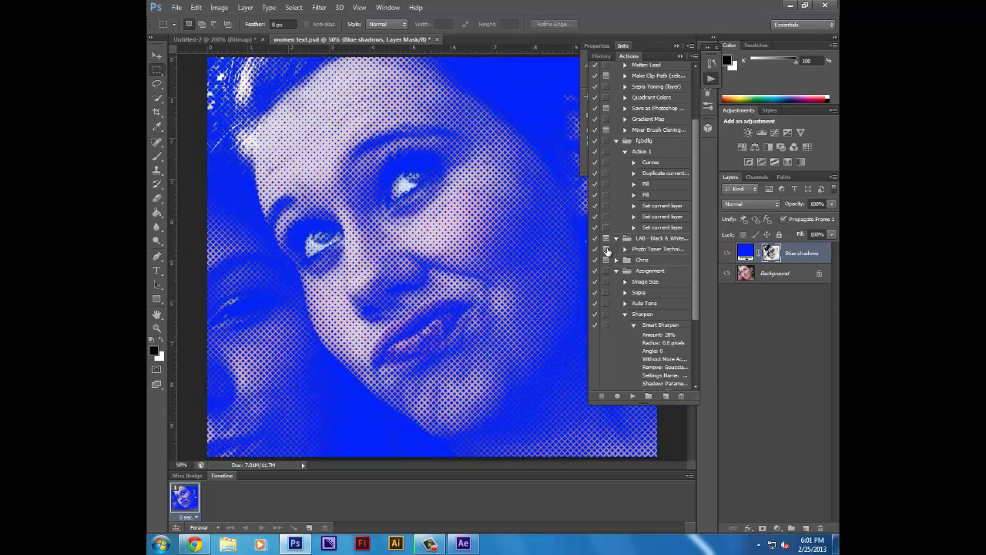
right_click(818, 253)
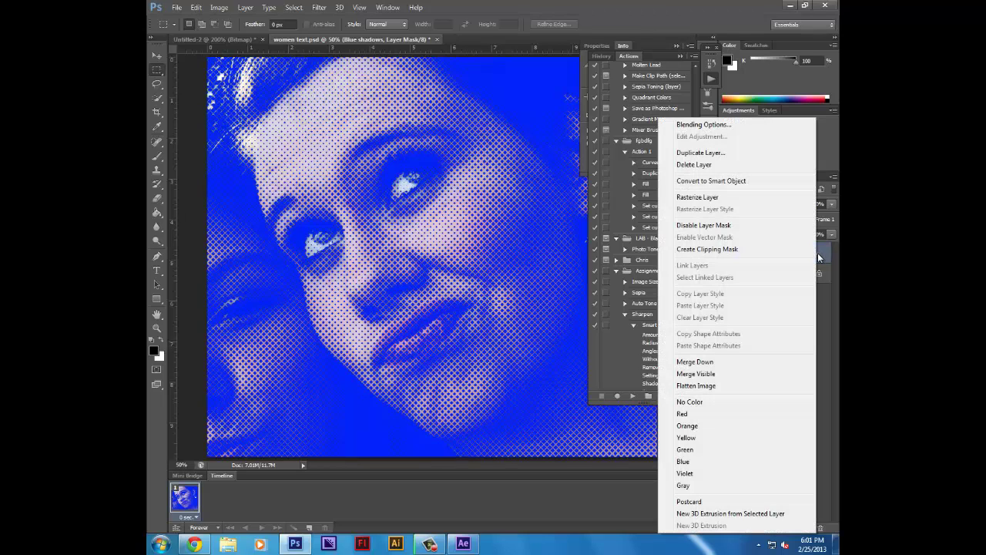
click(724, 128)
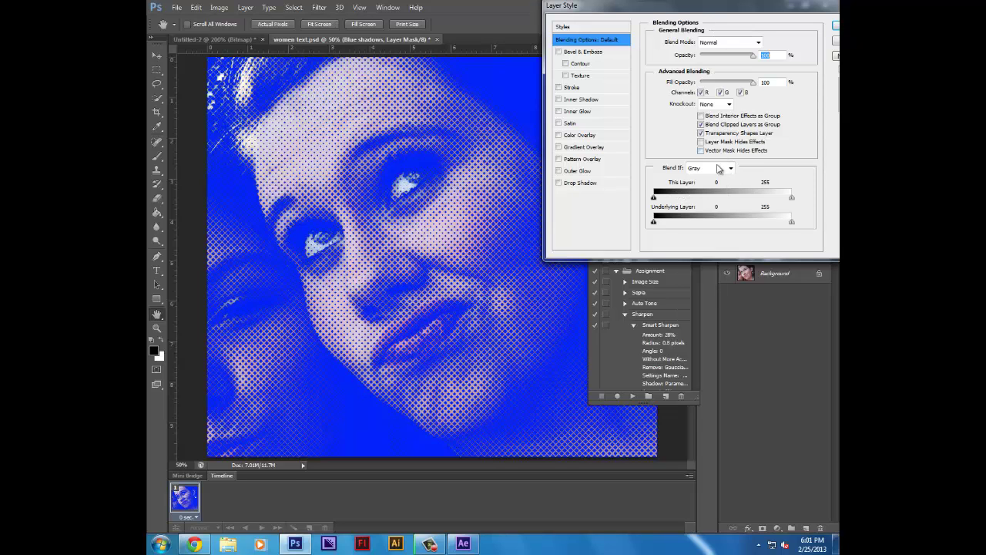
drag(791, 222, 714, 230)
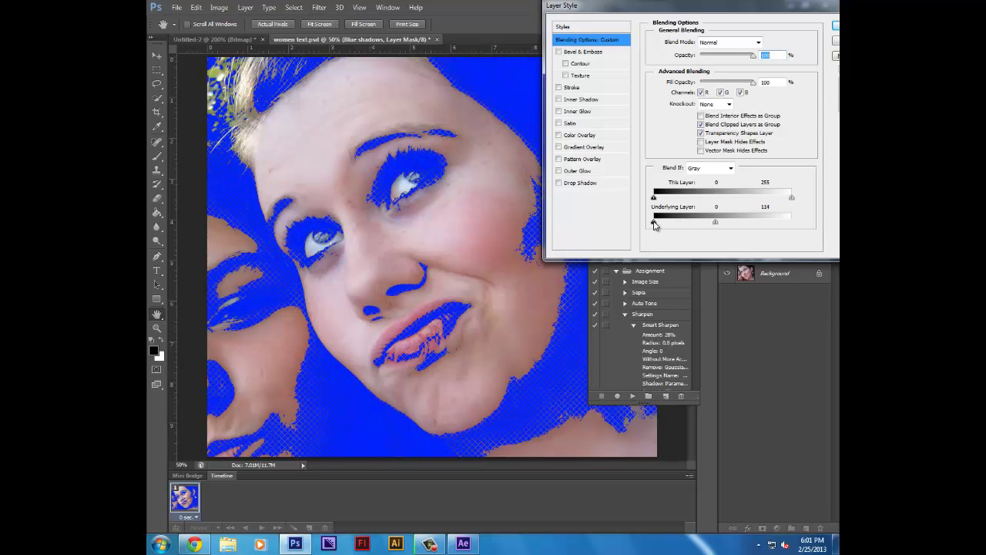
drag(653, 222, 744, 229)
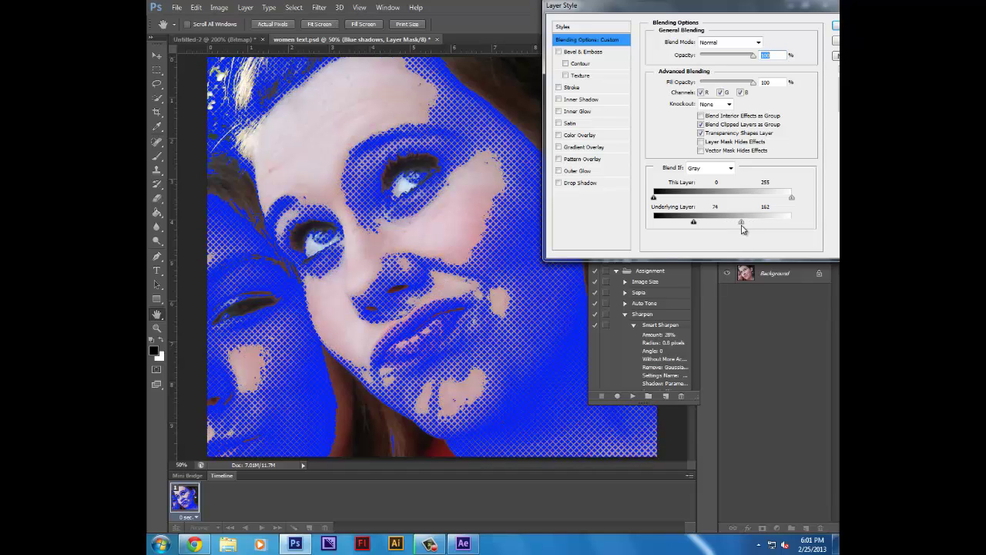
key(ctrl+minus)
key(ctrl+minus)
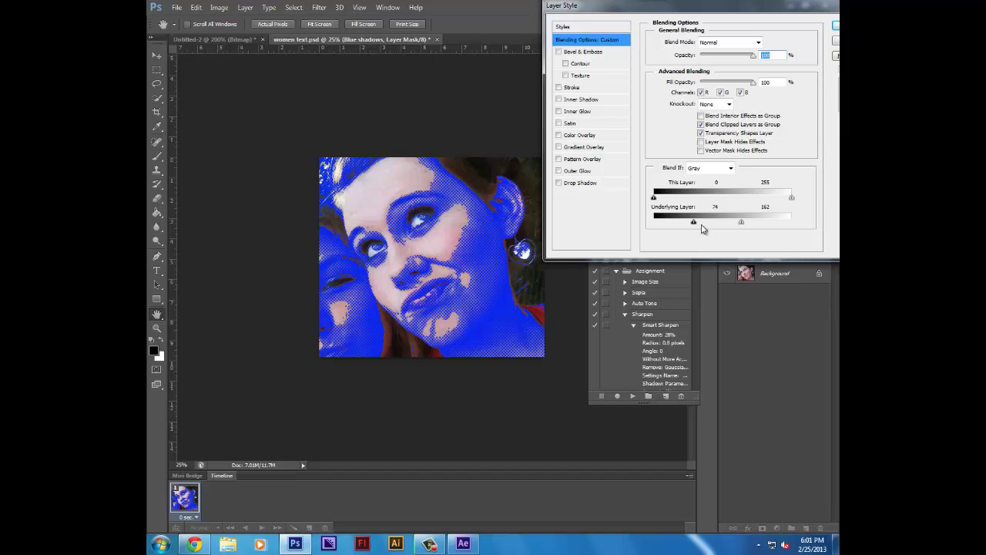
drag(694, 223, 719, 228)
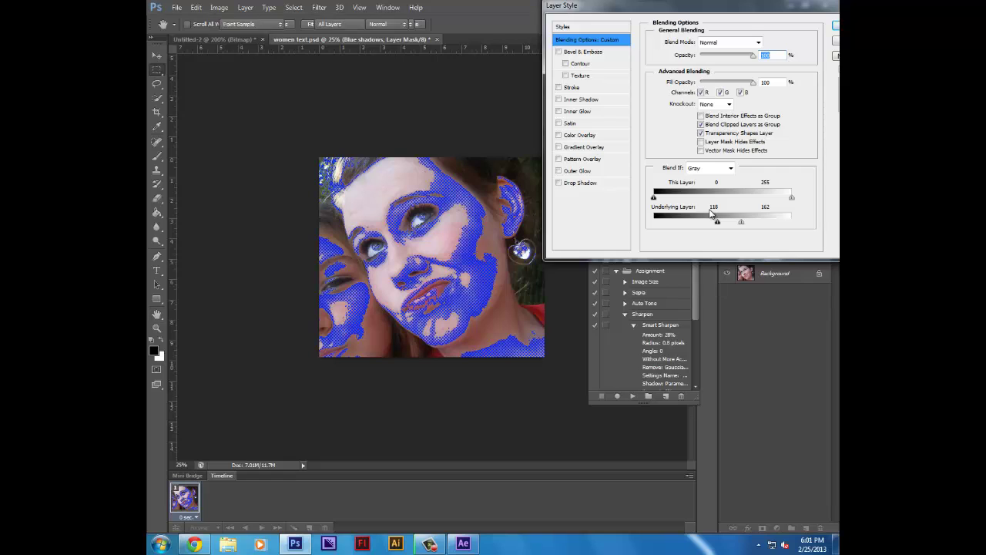
key(Return)
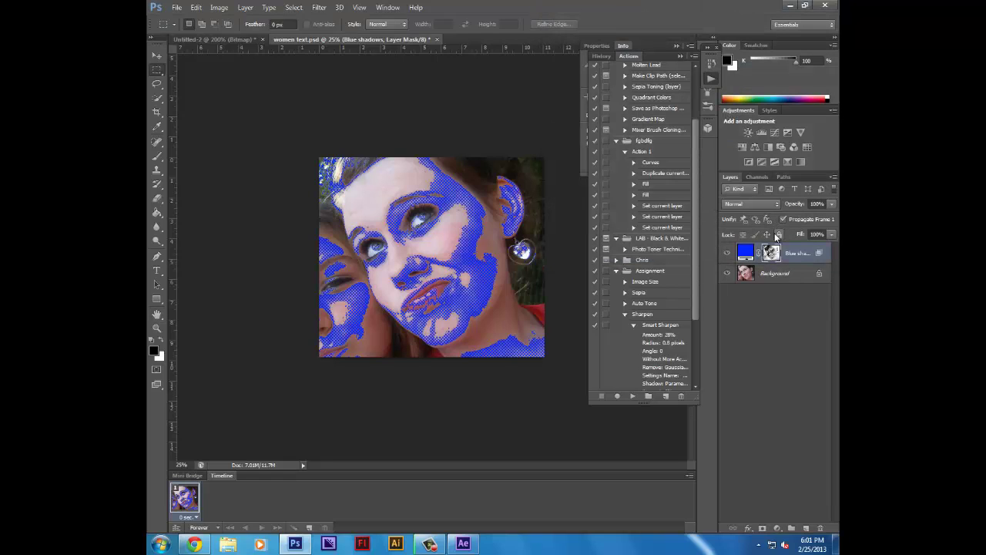
Step: Try darkening and lightening blend modes on the Blue shadows layer, including Darken, Multiply, Lighten, Linear Dodge (Add) and Lighter Color
click(759, 203)
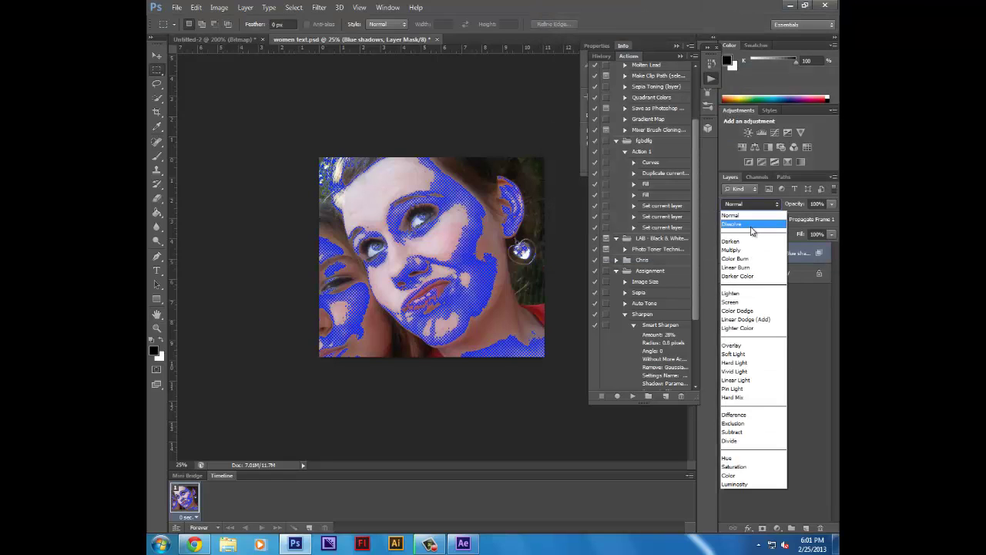
click(747, 224)
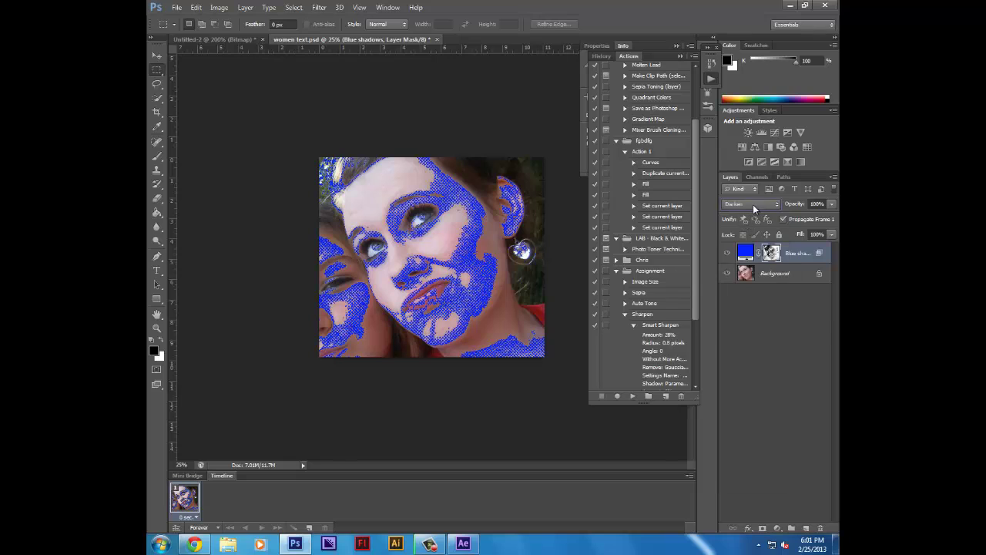
scroll(755, 204, down, 1)
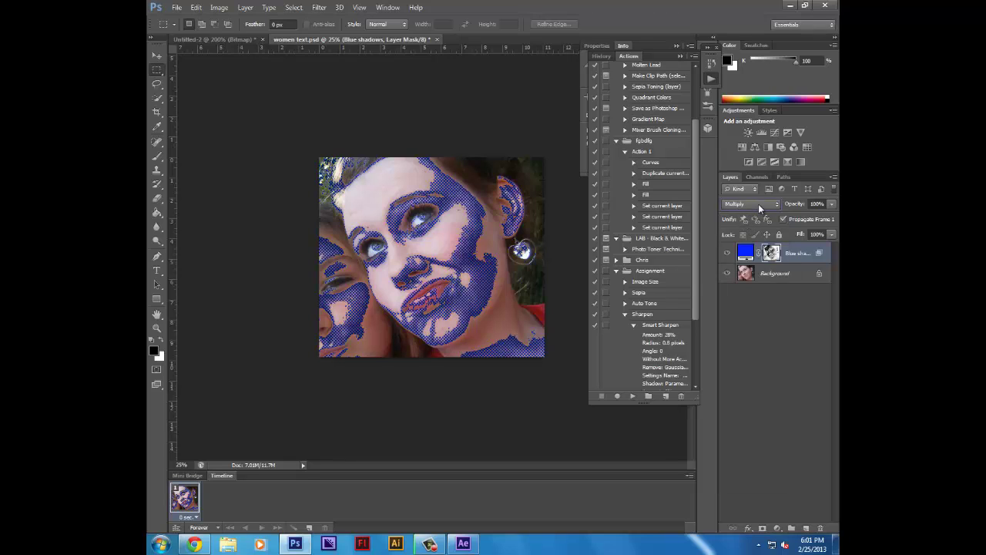
scroll(758, 204, down, 2)
scroll(758, 204, down, 2)
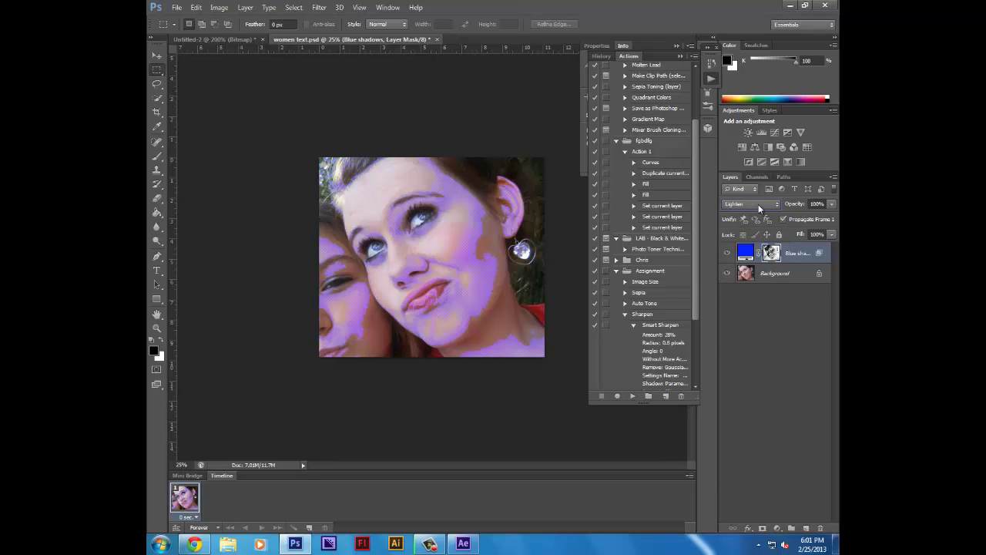
scroll(758, 204, down, 1)
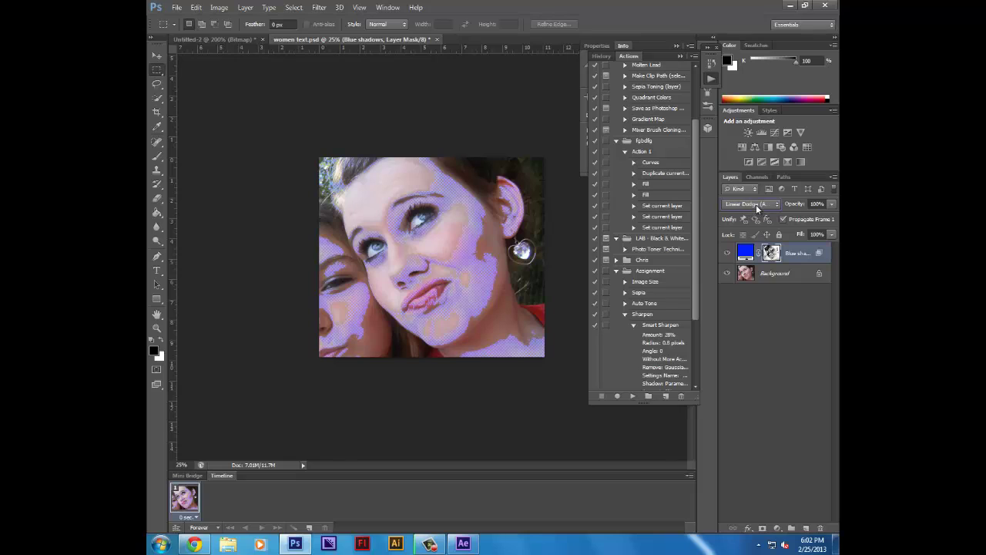
scroll(756, 204, down, 1)
click(766, 204)
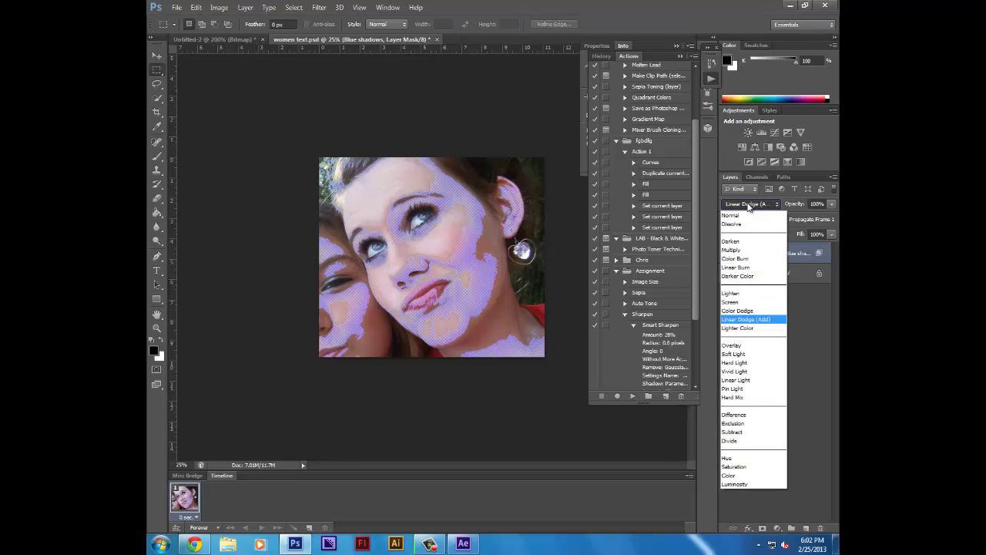
click(752, 328)
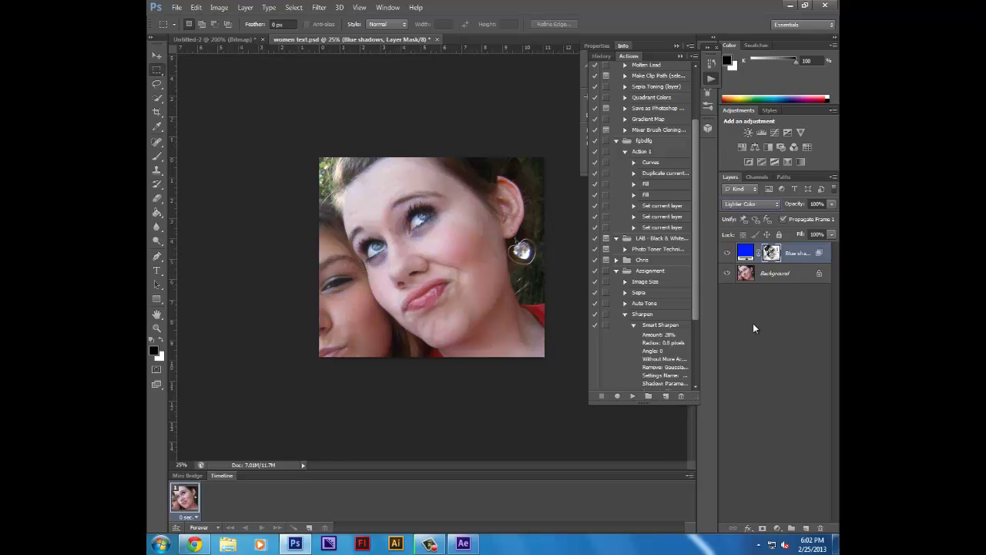
Step: Try contrast and color blend modes on the Blue shadows layer, from Overlay, Hard Light and Hard Mix to Saturation and Luminosity
click(753, 204)
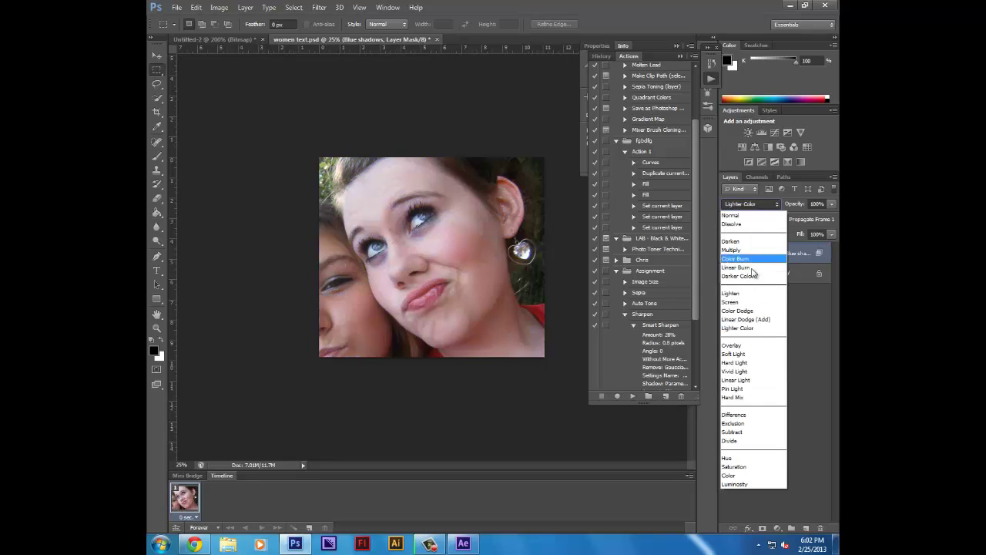
click(753, 347)
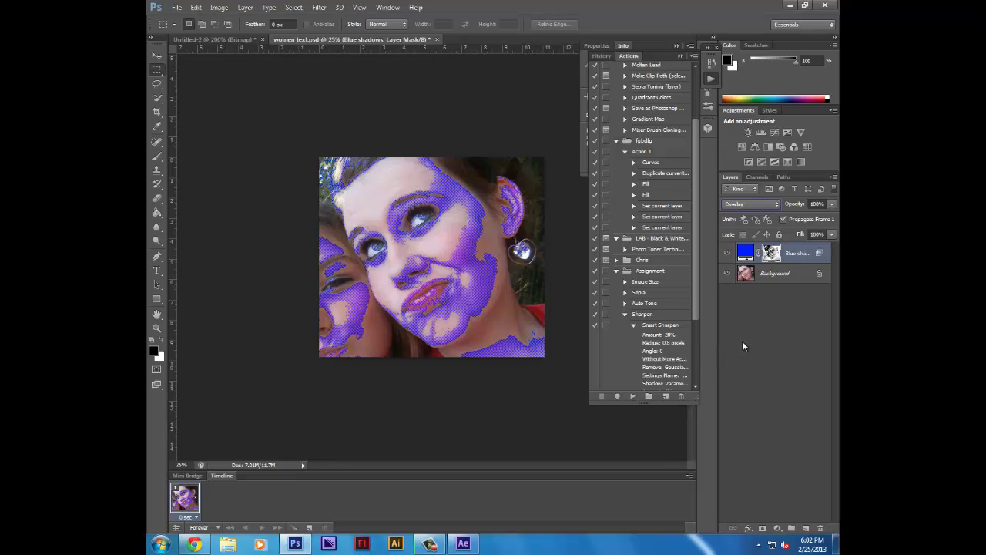
scroll(750, 204, down, 2)
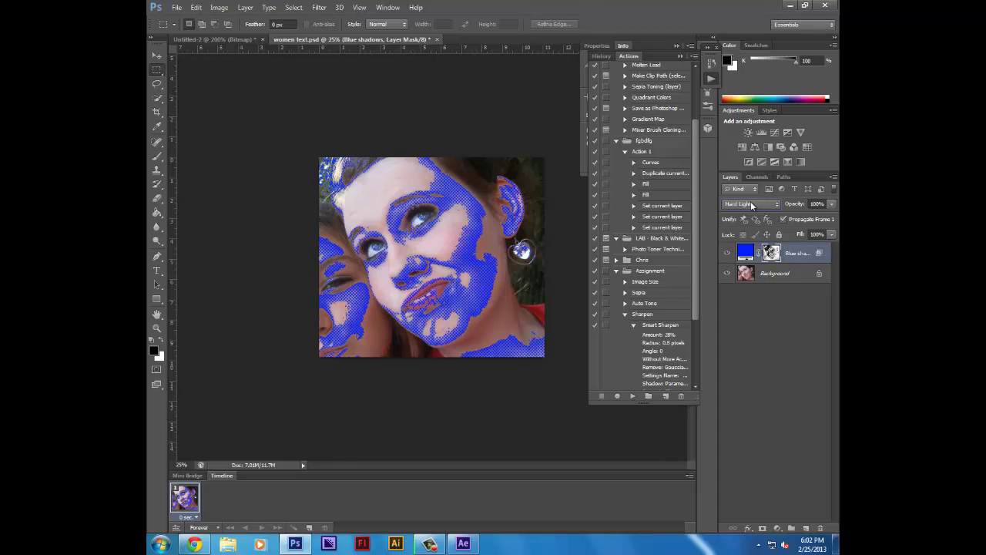
scroll(750, 204, down, 1)
scroll(750, 202, down, 5)
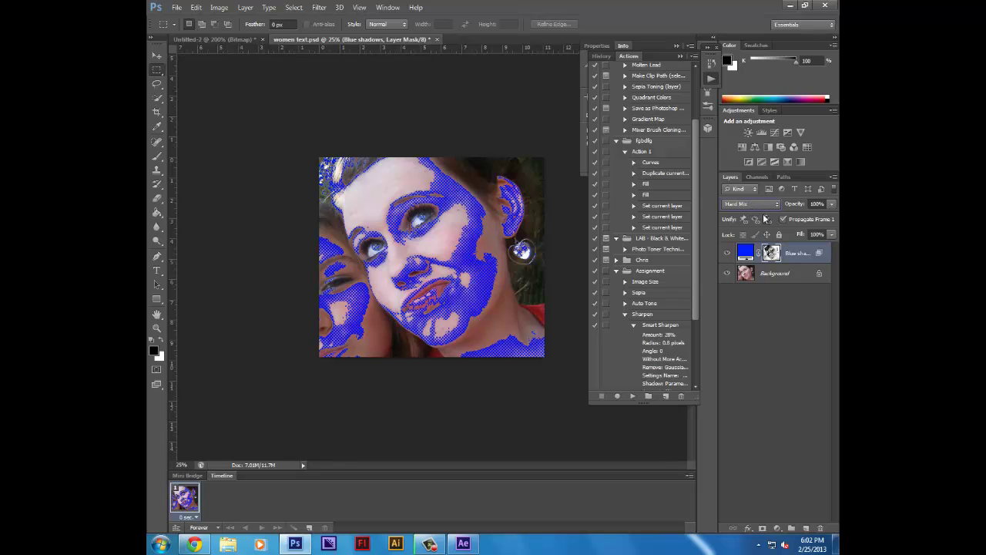
scroll(770, 198, down, 3)
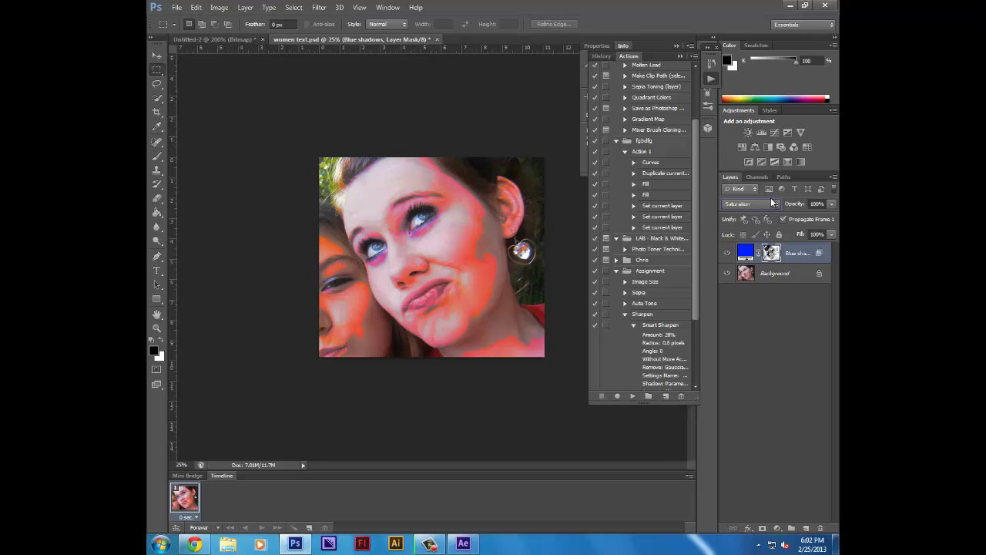
scroll(771, 197, down, 2)
Step: Set the Blue shadows layer's blend mode back to Normal
click(770, 198)
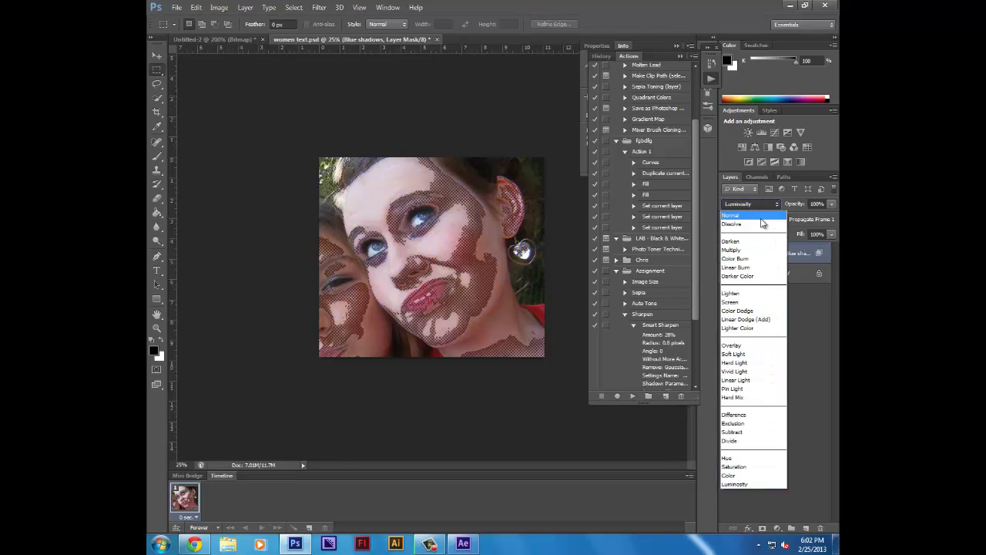
click(767, 201)
click(768, 202)
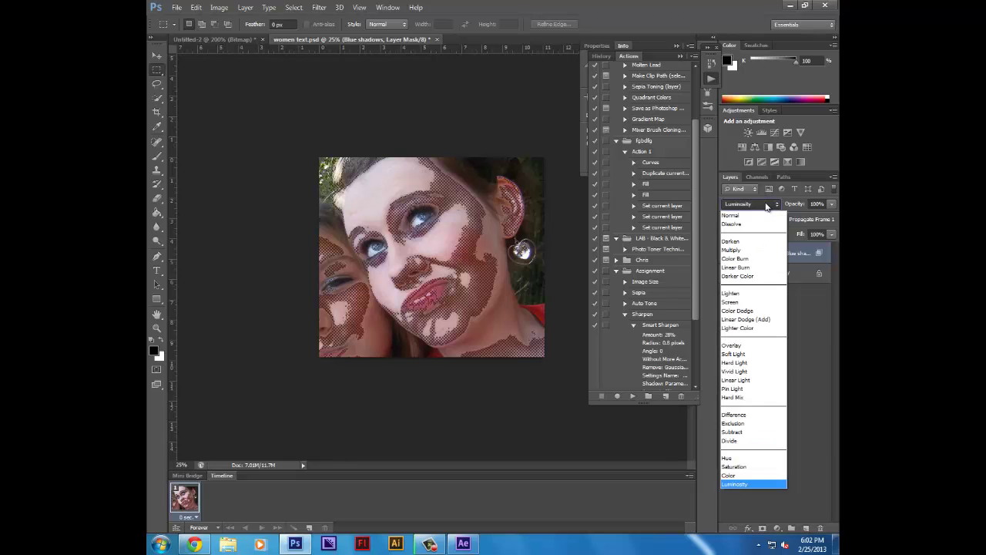
click(751, 217)
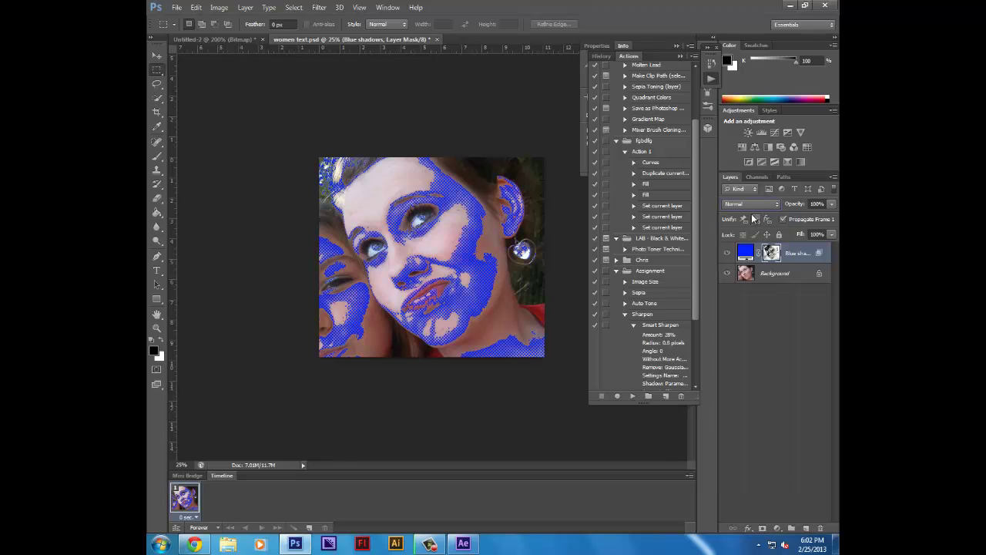
right_click(803, 256)
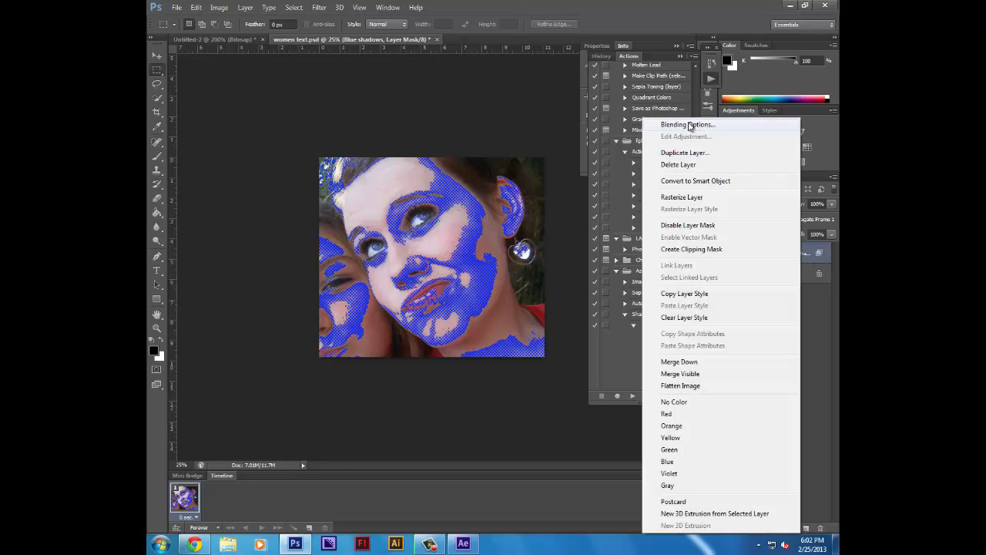
click(831, 316)
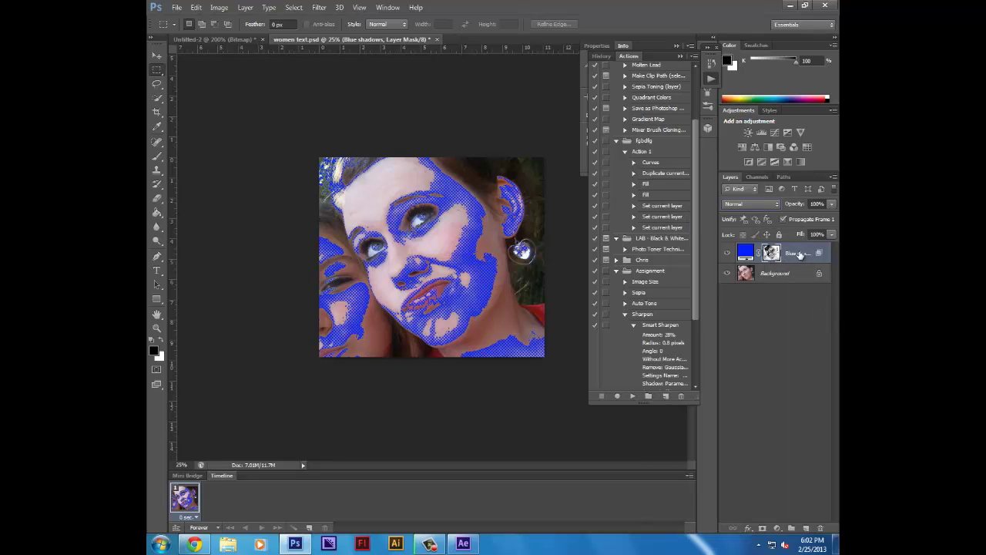
right_click(747, 254)
right_click(770, 254)
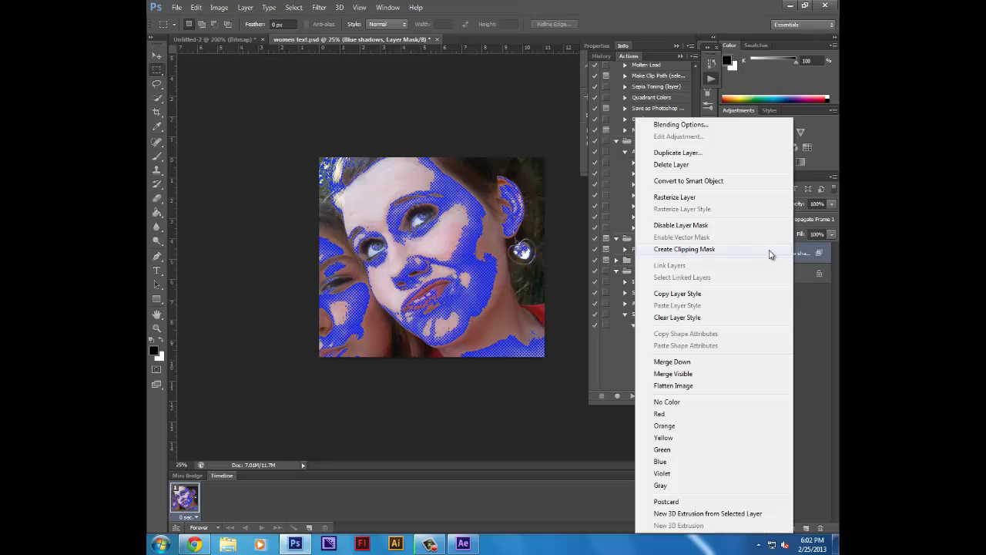
right_click(821, 254)
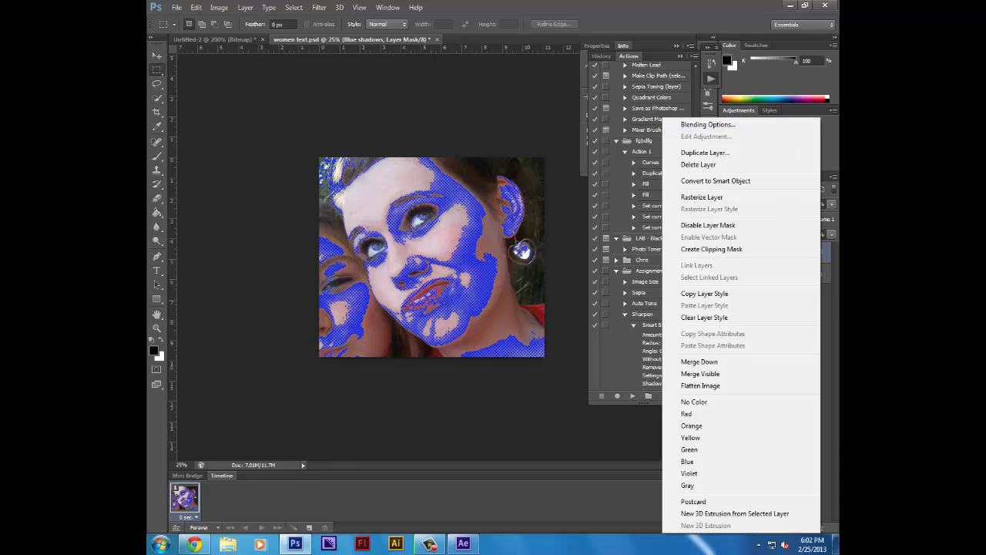
click(837, 440)
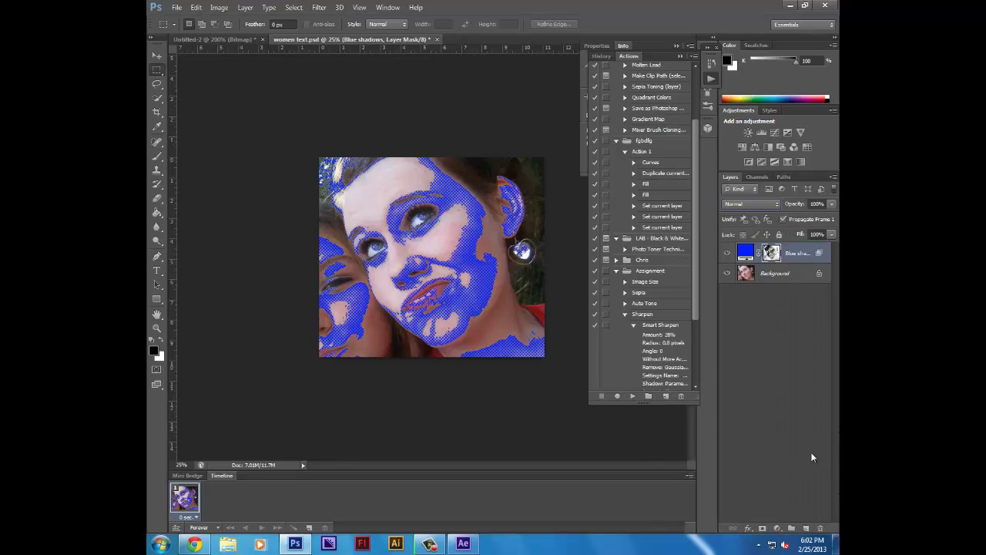
Step: Review the Blue shadows layer's blending options and its Blend If range, and leave the dialog without applying changes
click(748, 529)
click(773, 399)
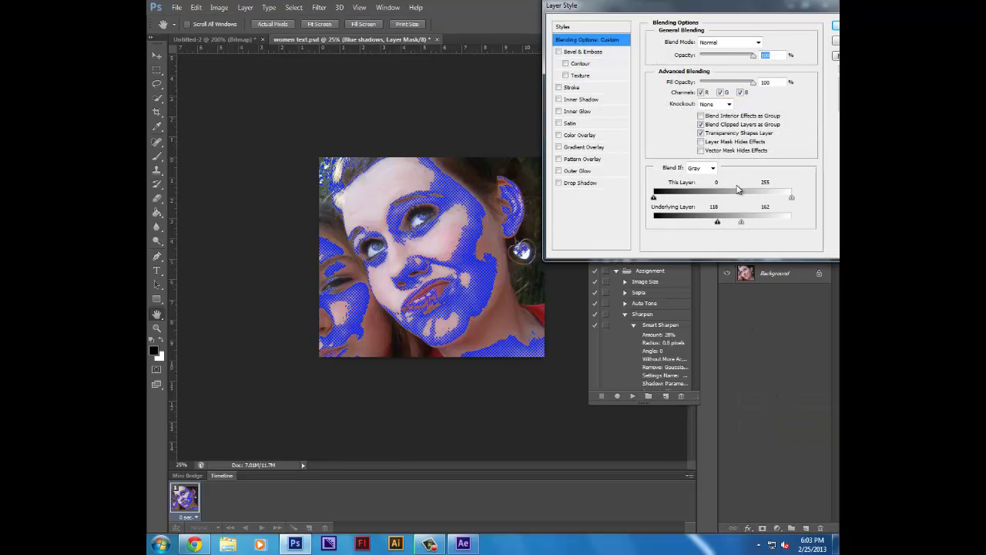
drag(719, 8, 645, 10)
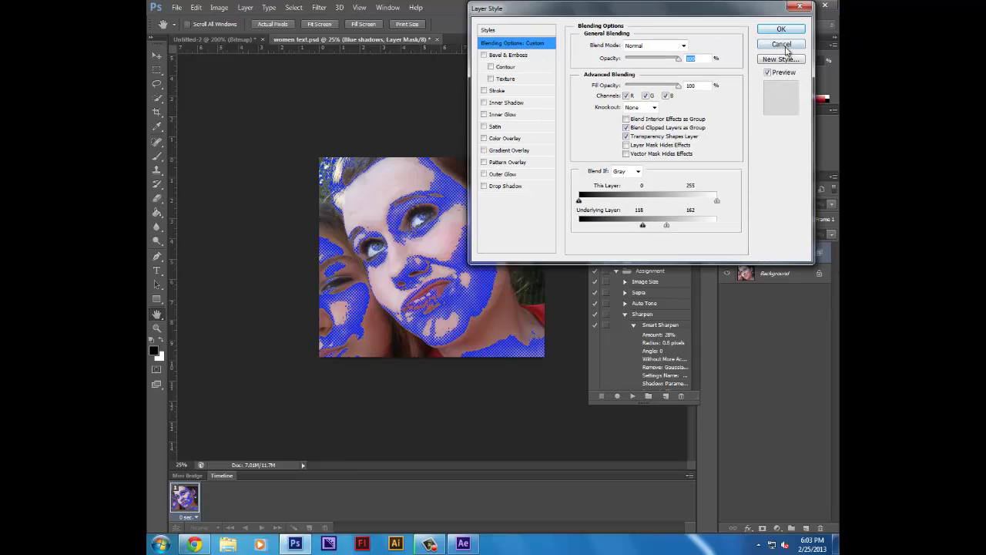
click(782, 45)
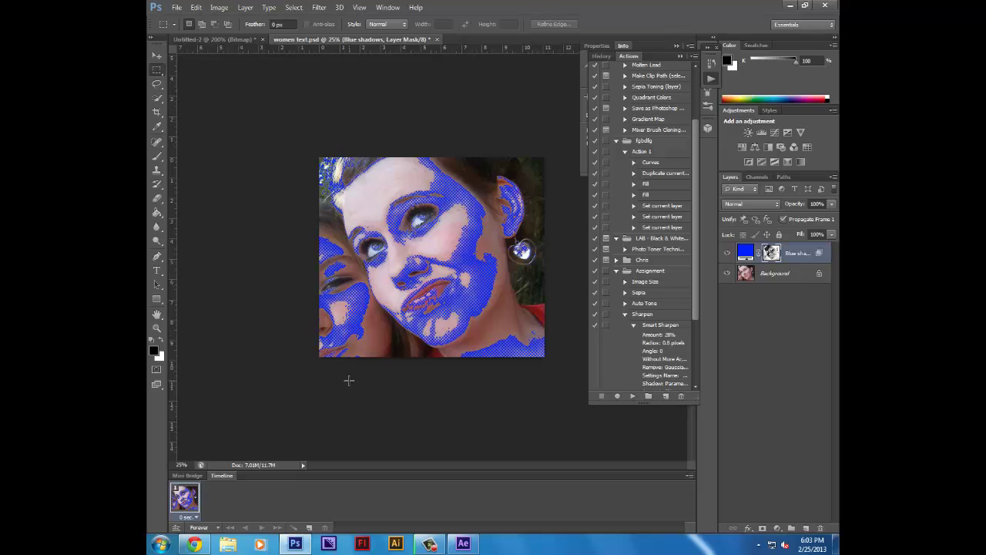
click(430, 543)
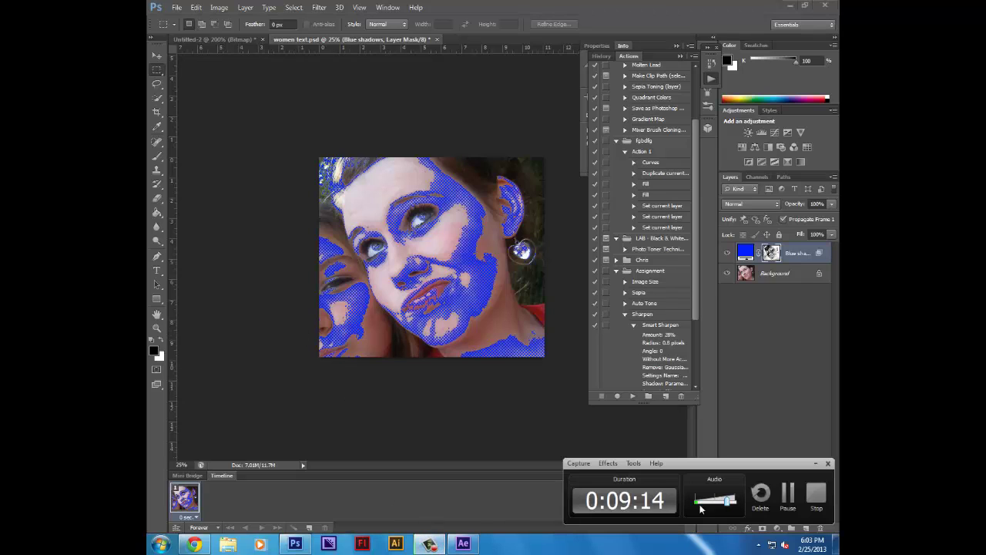